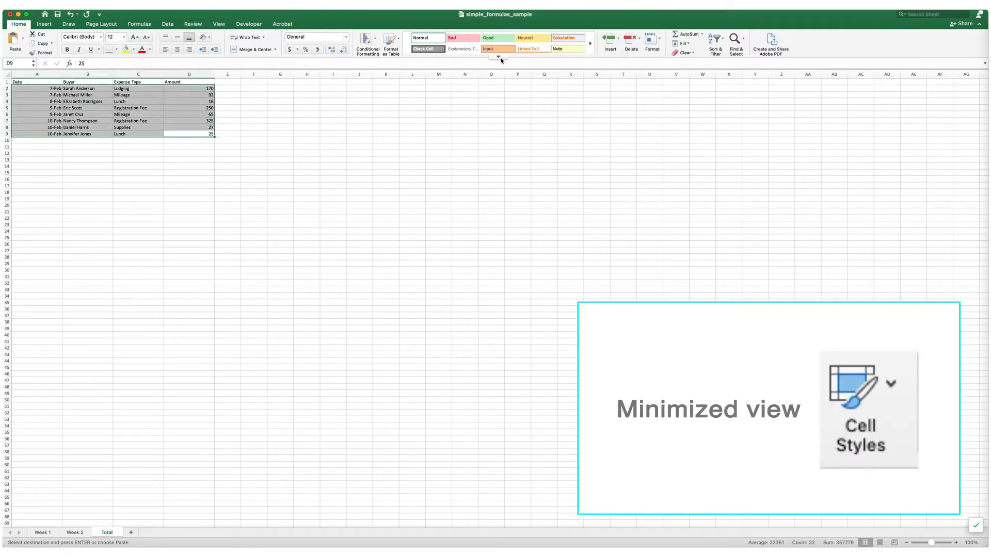
- Create a new cell style named Style 1, keeping all of its listed formatting properties included
left_click(499, 57)
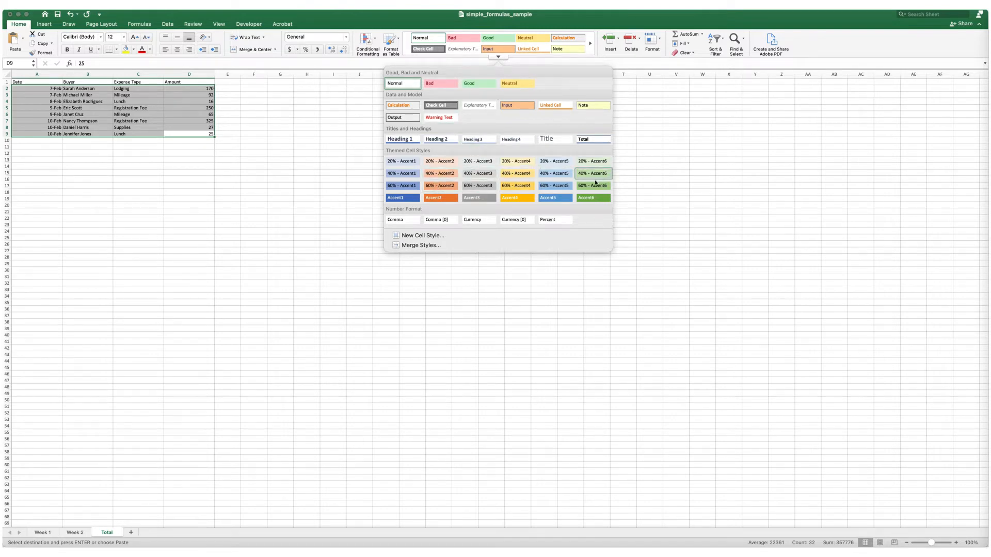
left_click(430, 241)
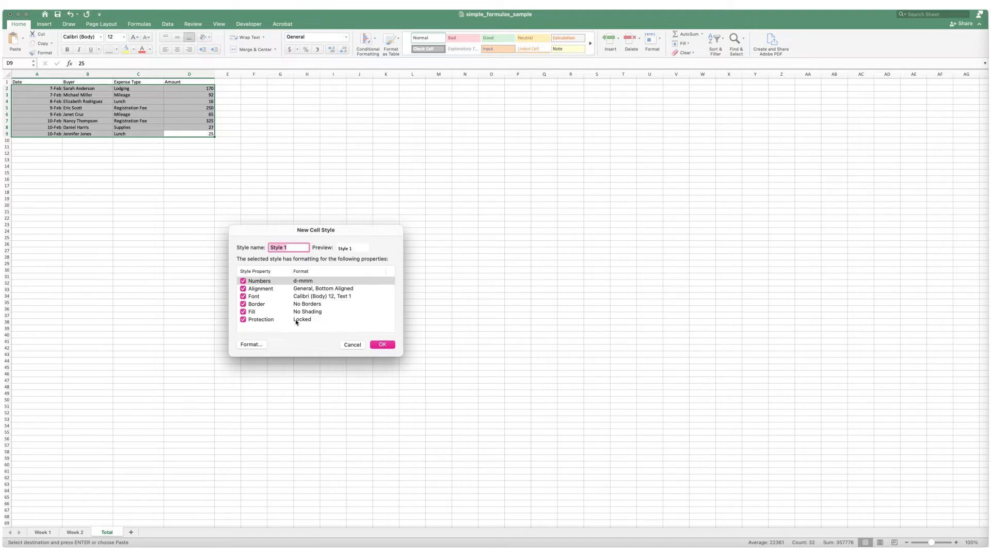
left_click(385, 348)
left_click(387, 347)
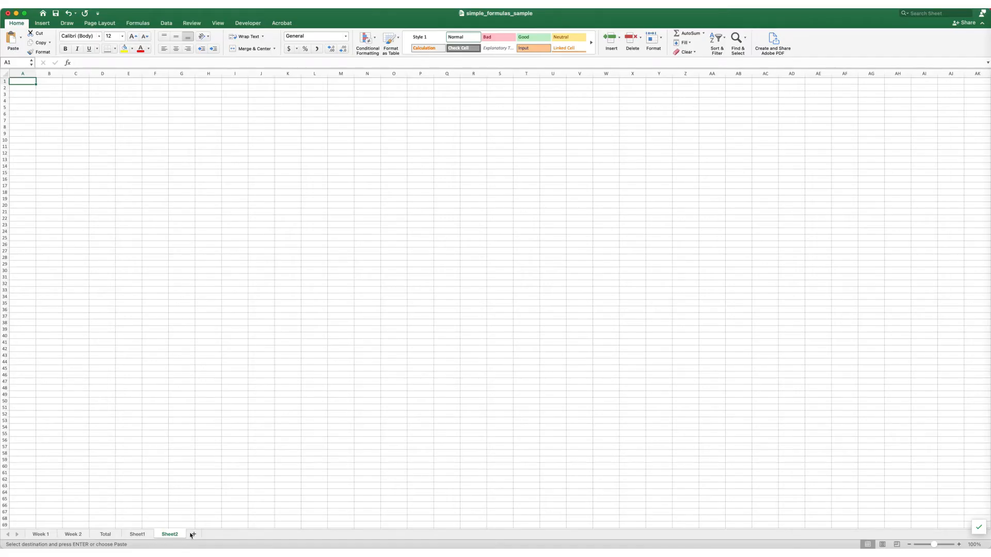
- Add another worksheet after Sheet2
left_click(194, 534)
right_click(195, 537)
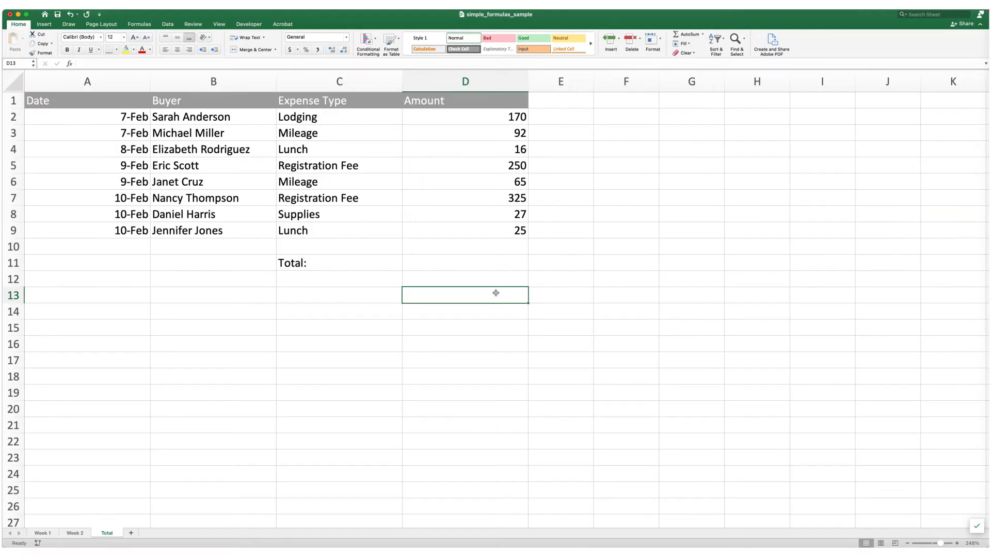
- Try totalling the amounts with a directly entered SUM of D2:D9 in cell D11, and undo the entry
left_click(483, 264)
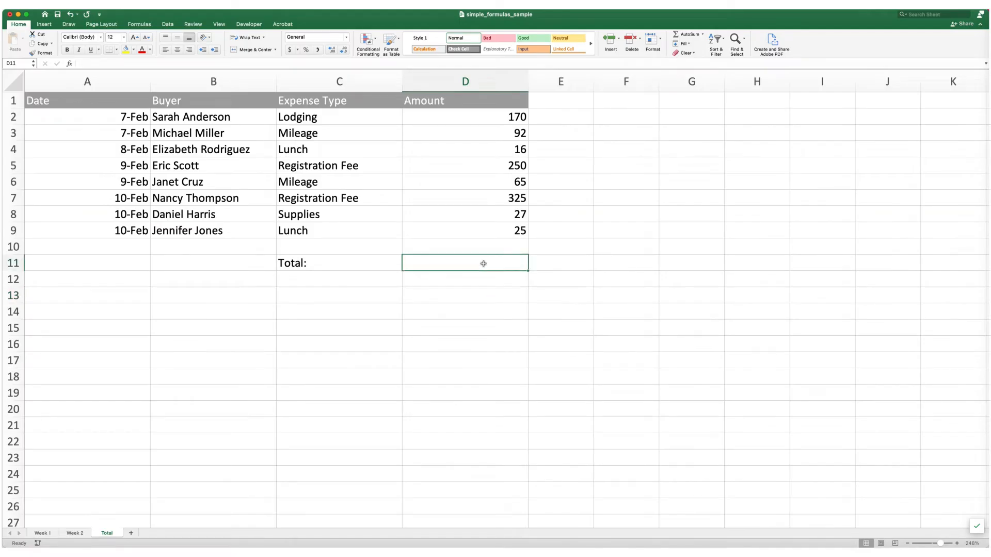
type("=sum")
key("Tab")
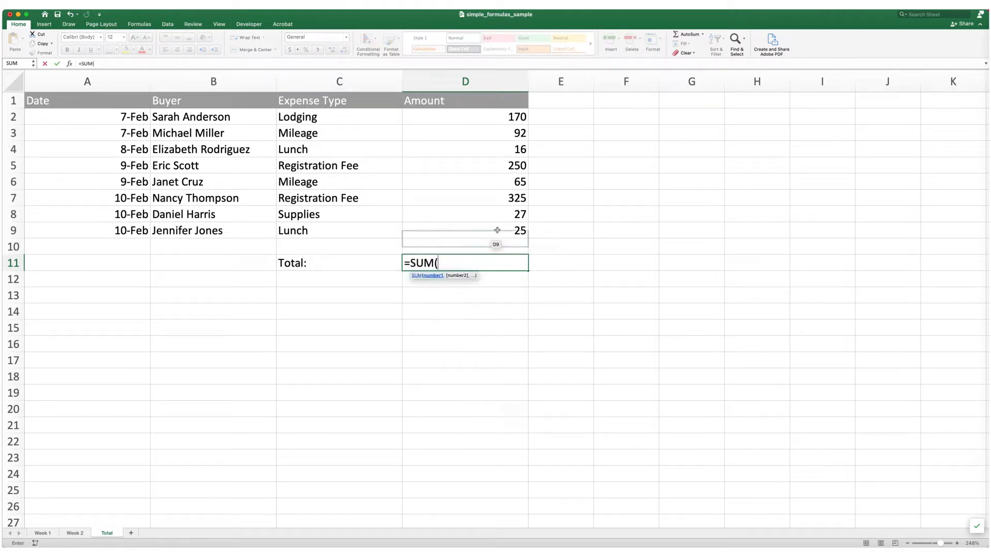
left_click_drag(494, 232, 494, 118)
key("Return")
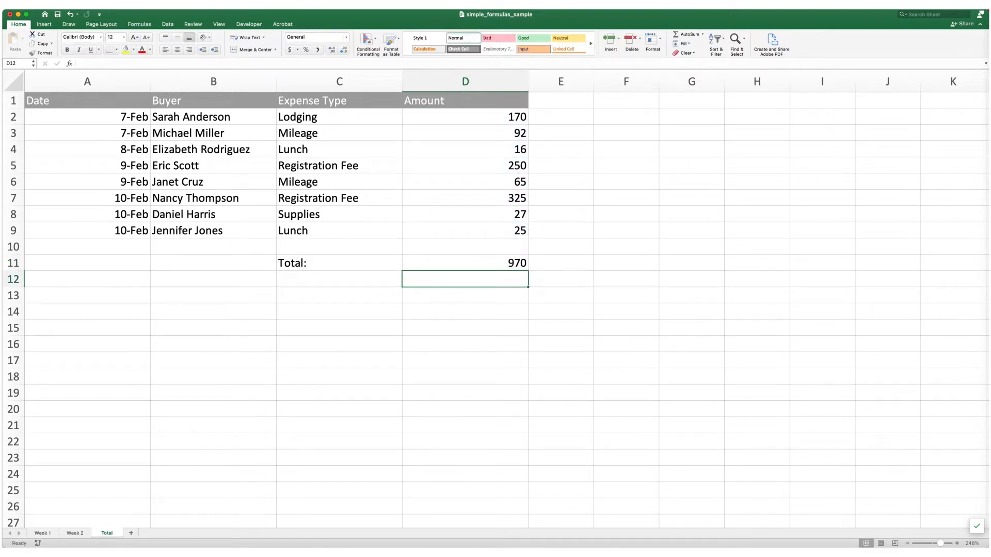
key("super+z")
- Total the amounts in cell D11 by inserting the SUM function for D2:D10 with the Formula Builder
left_click(134, 24)
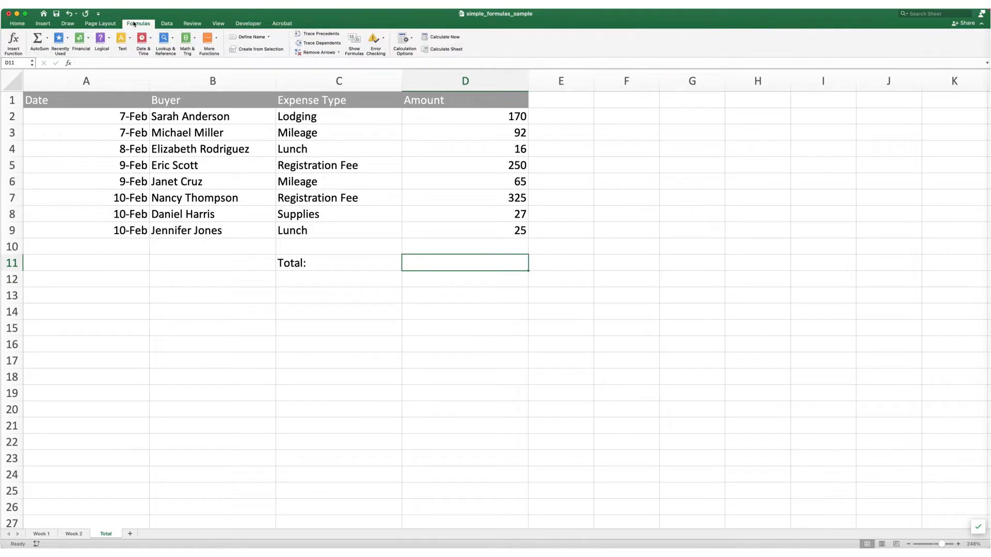
left_click(13, 41)
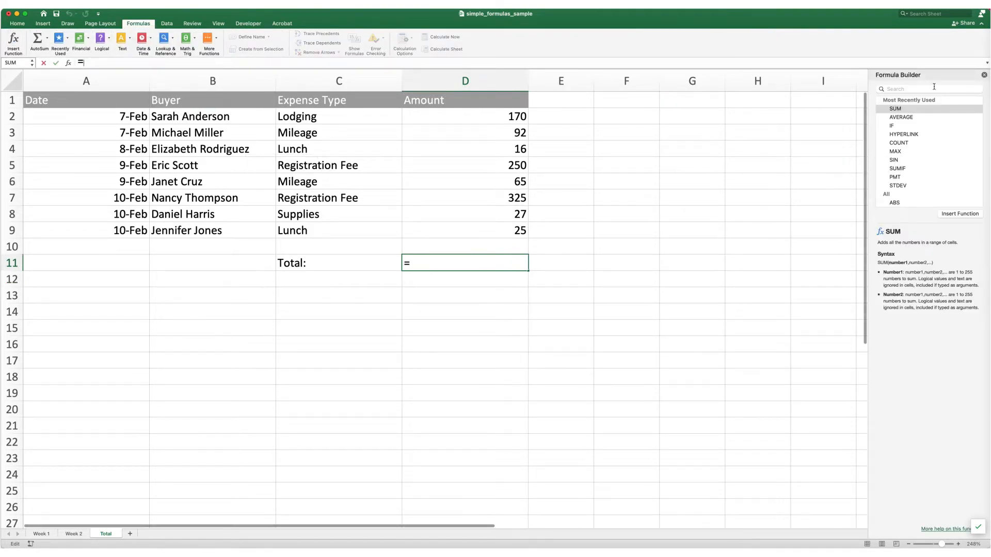
left_click(901, 111)
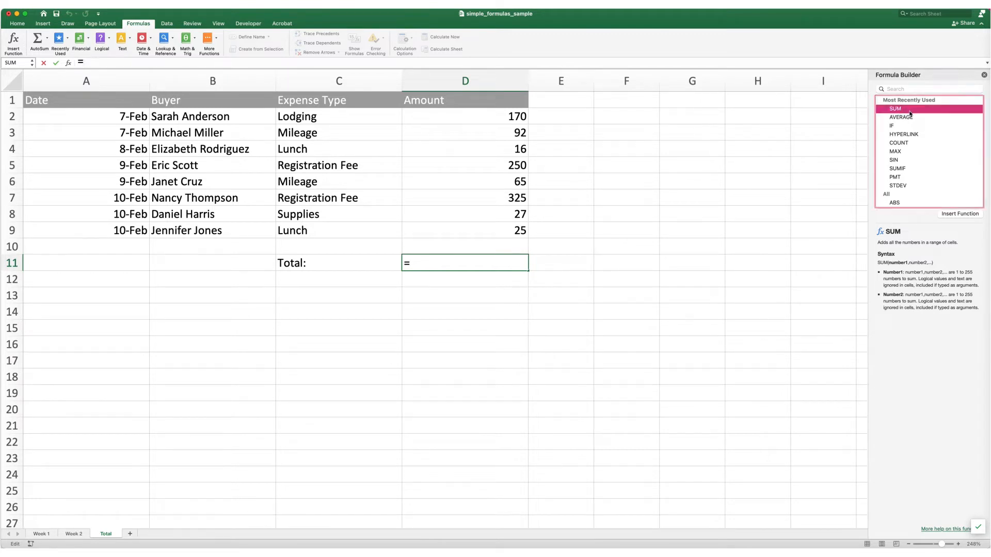
left_click(953, 214)
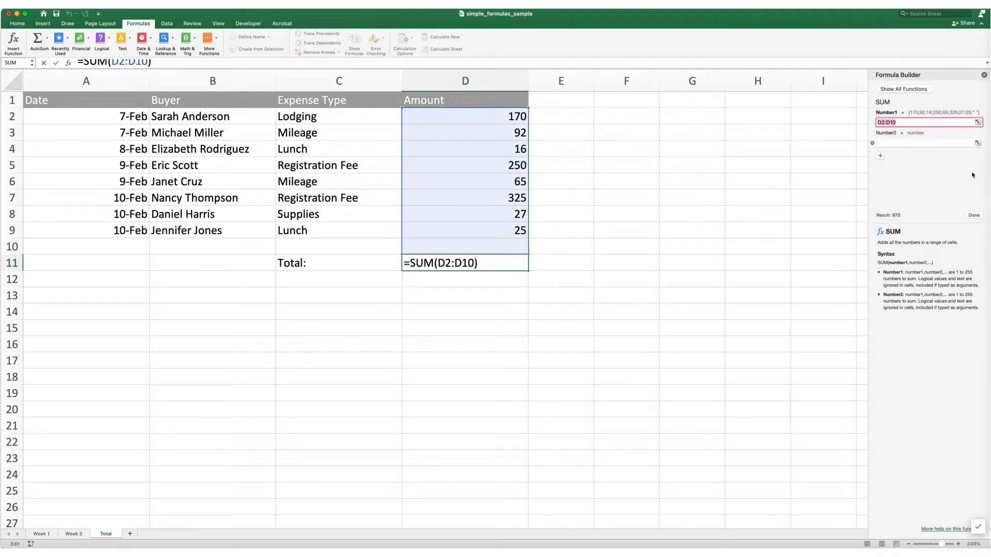
left_click(973, 216)
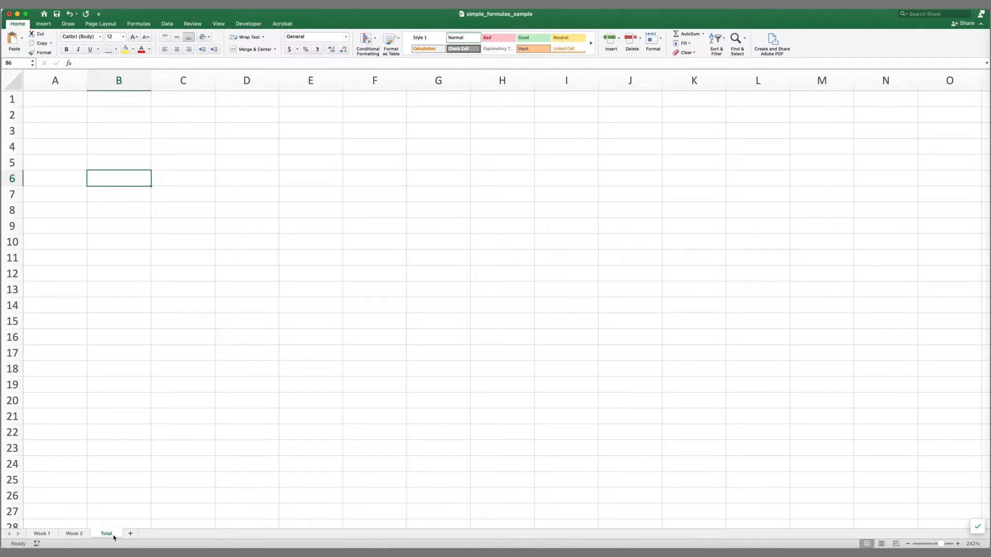
- Enter a SUM formula in A1 of the Total sheet that adds cell D2 across the Week 1 and Week 2 sheets
left_click(51, 102)
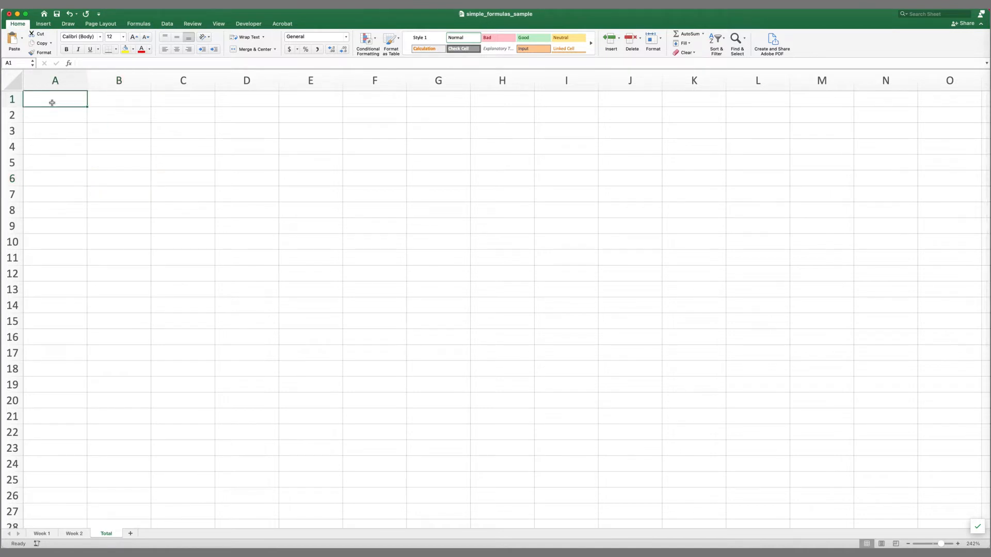
left_click(92, 63)
type("=su")
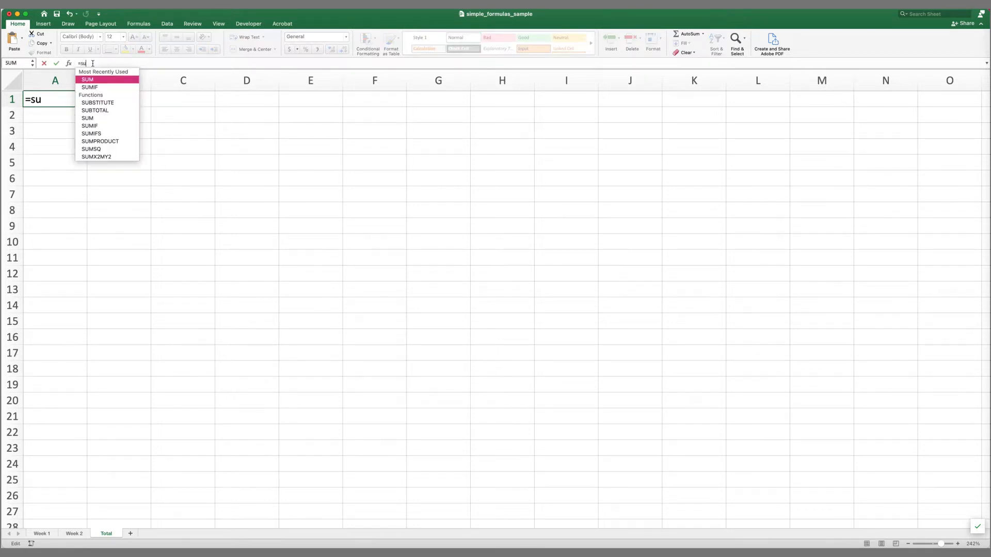
double_click(88, 80)
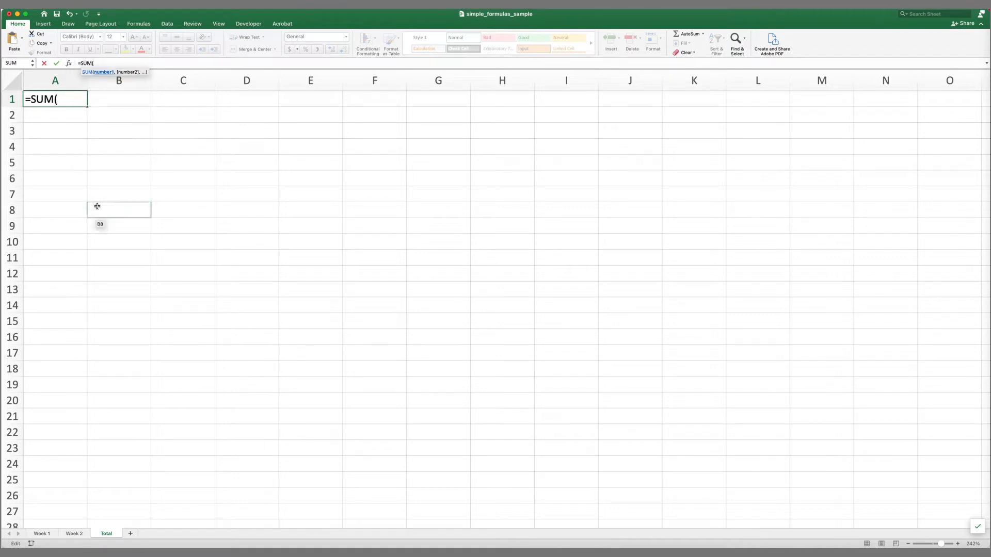
left_click(41, 534)
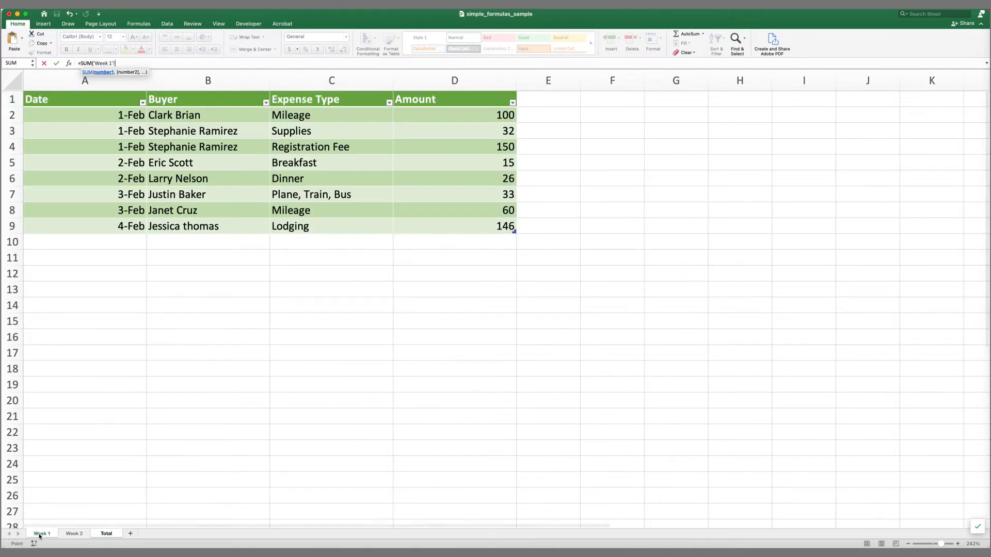
left_click(485, 116)
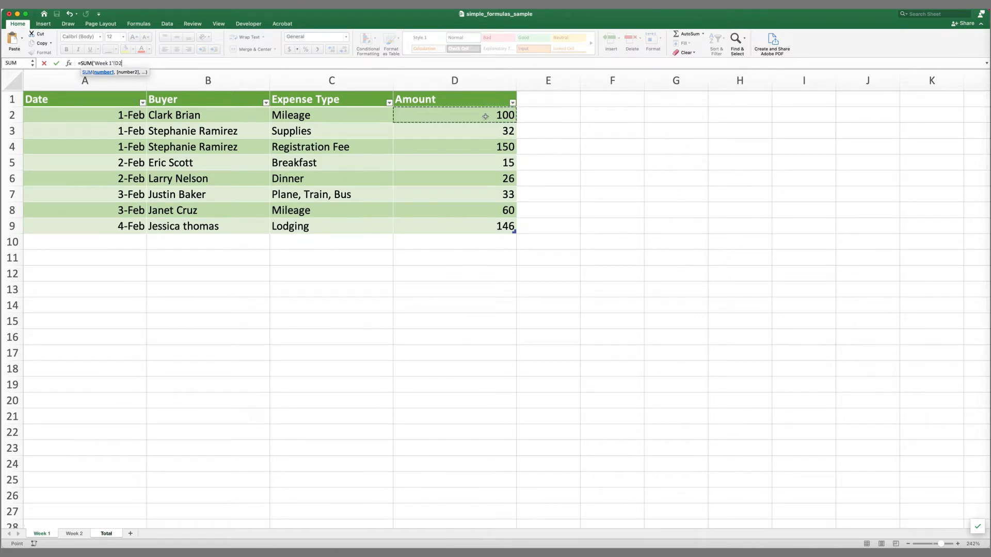
left_click(74, 534, "shift")
key("Return")
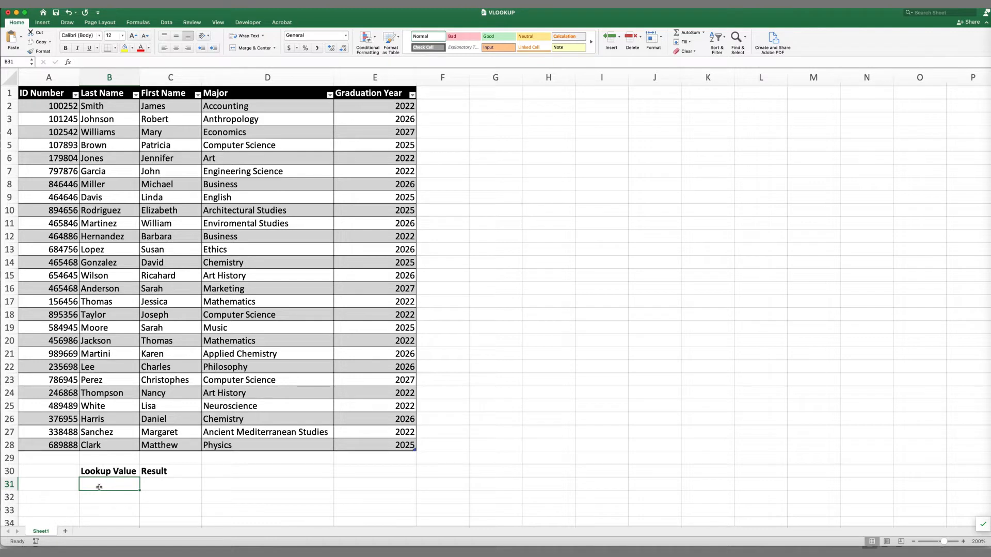
- Enter the student's last name as lookup value in B31 and begin a VLOOKUP in C31 that references B31
type("Thomas")
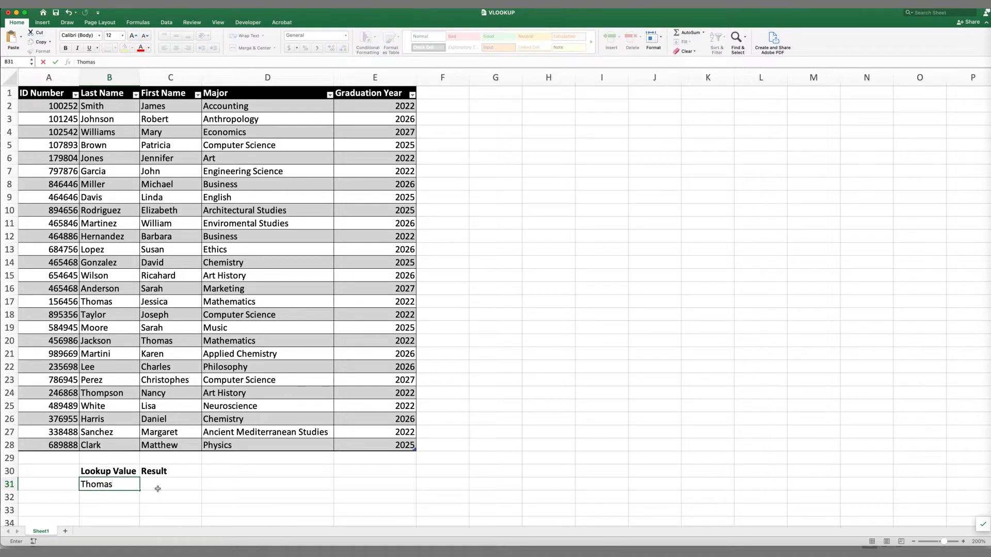
left_click(158, 488)
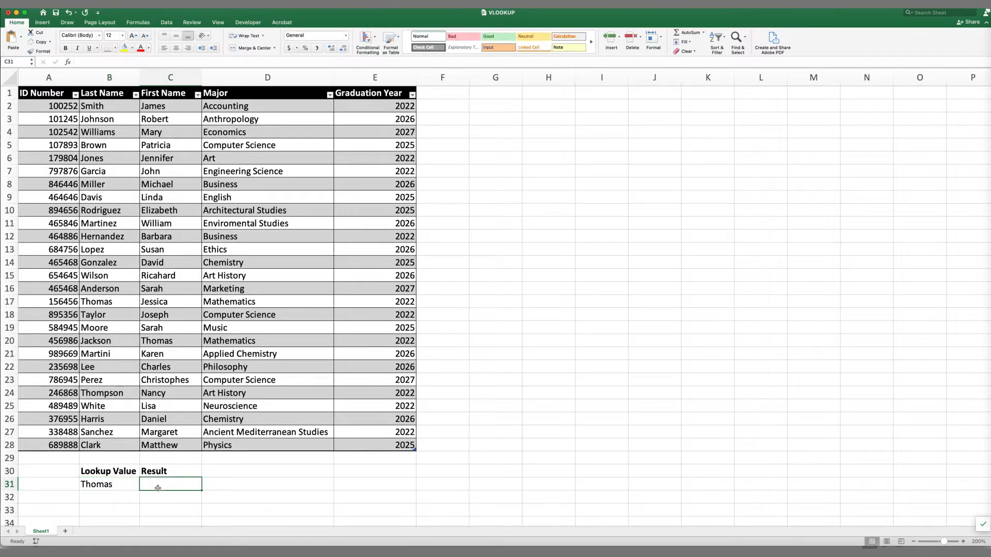
type("=vlo")
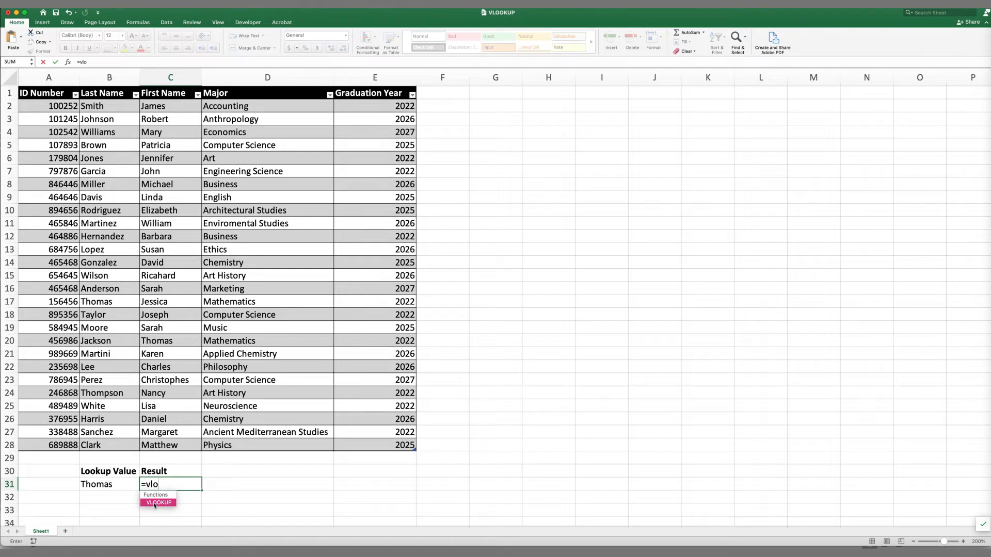
double_click(153, 503)
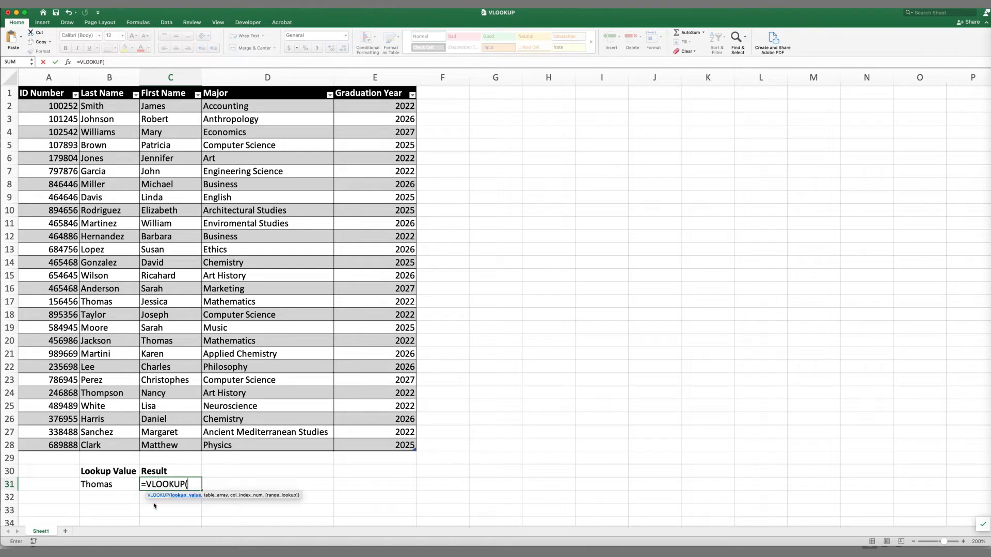
left_click(98, 485)
type(",")
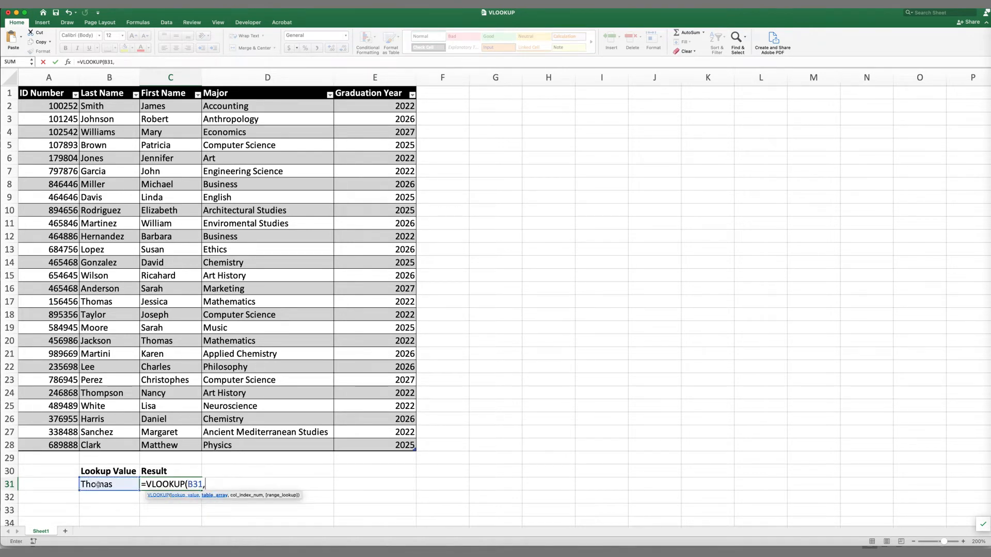
- Complete the VLOOKUP with the First Name to Major columns including headers as table array, column index 2 and FALSE for an exact match
left_click_drag(223, 447, 166, 91)
type(",")
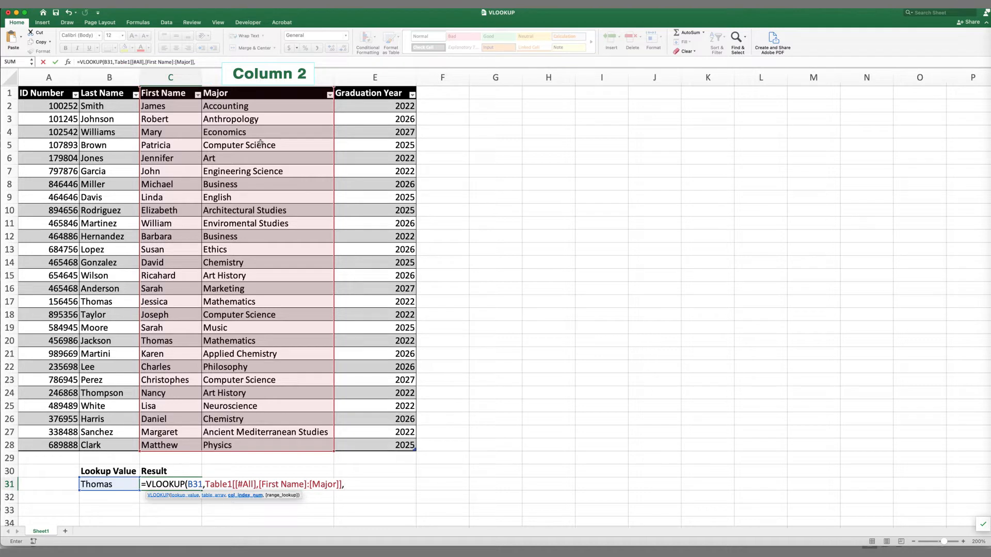
type("2,")
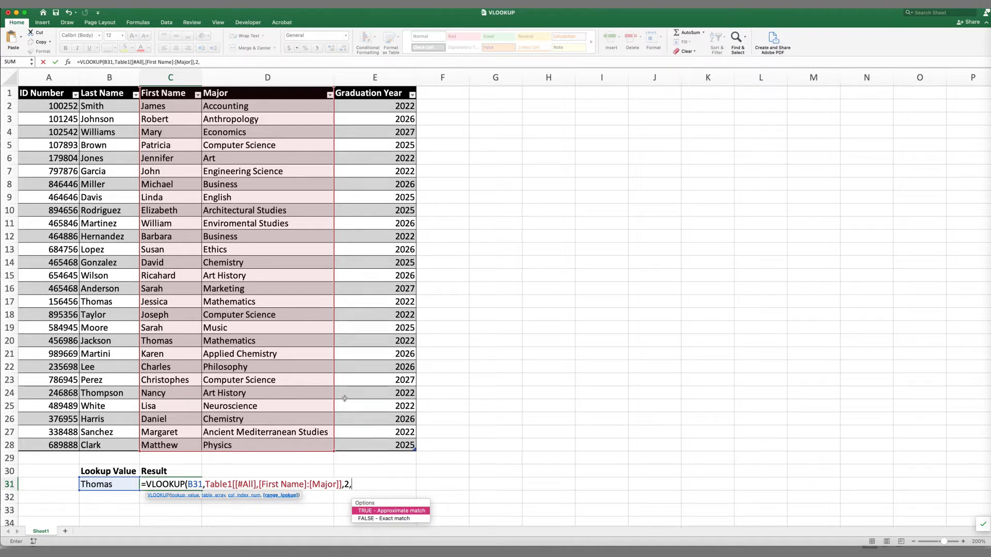
double_click(394, 519)
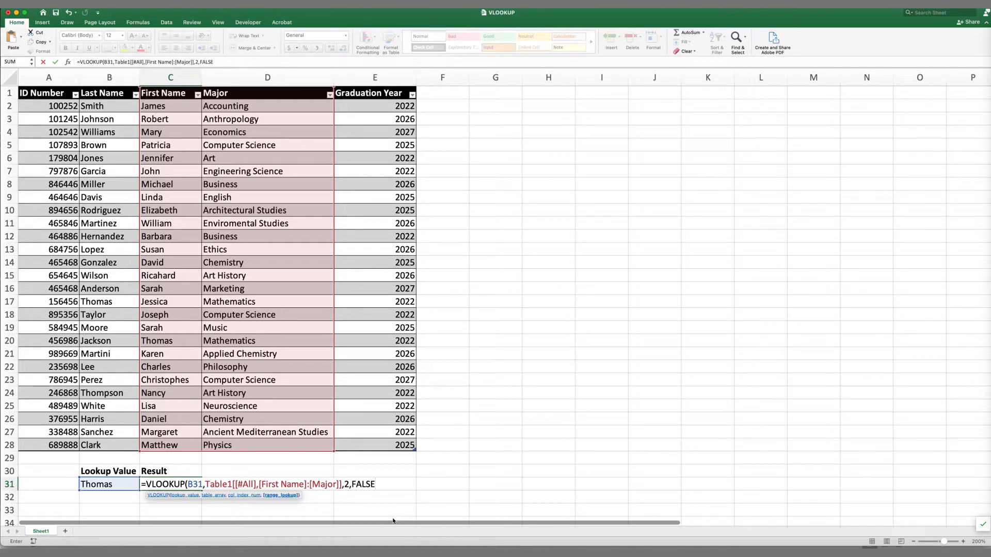
type(")")
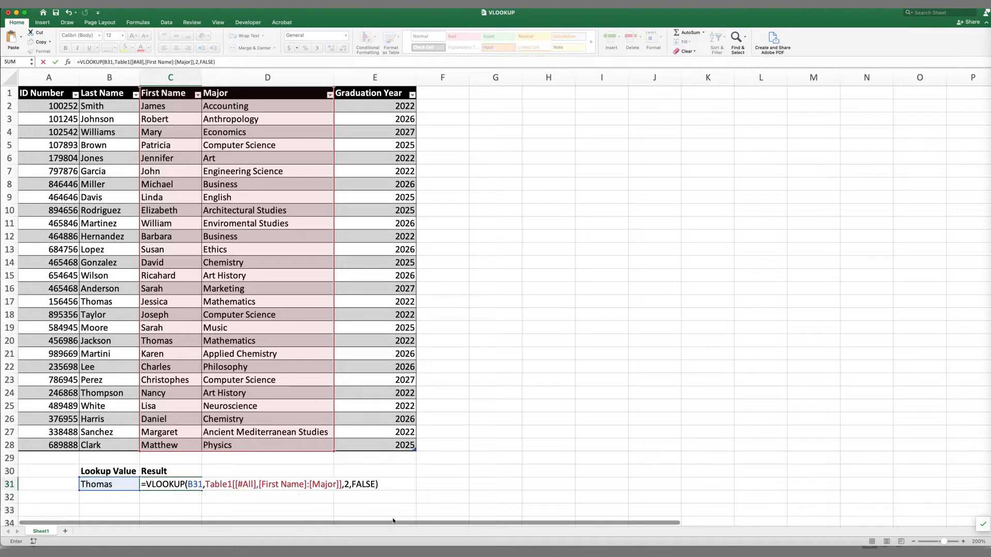
key("Return")
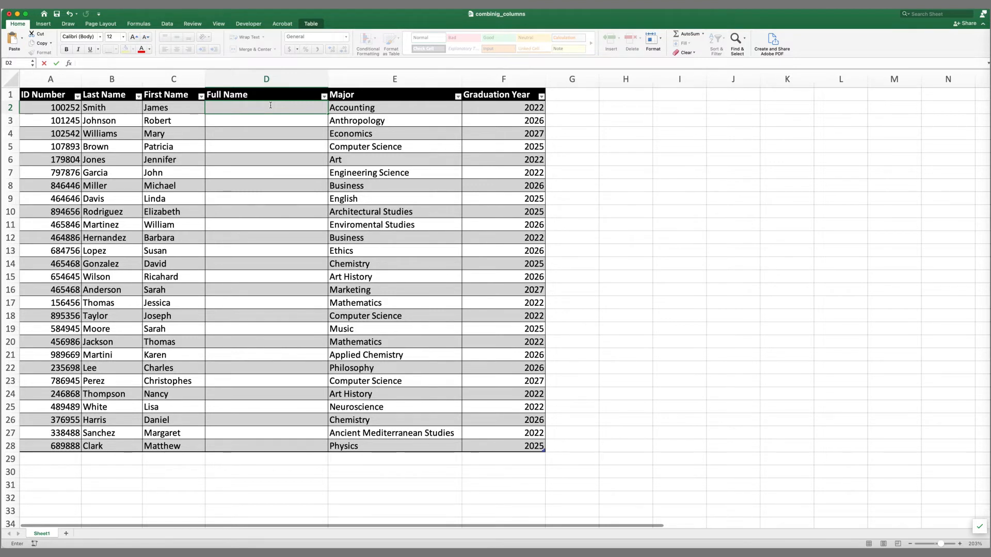
- Combine first and last name in the Full Name column with =[@[First Name]]&" "&[@[Last Name]] in D2
type("=")
left_click(184, 109)
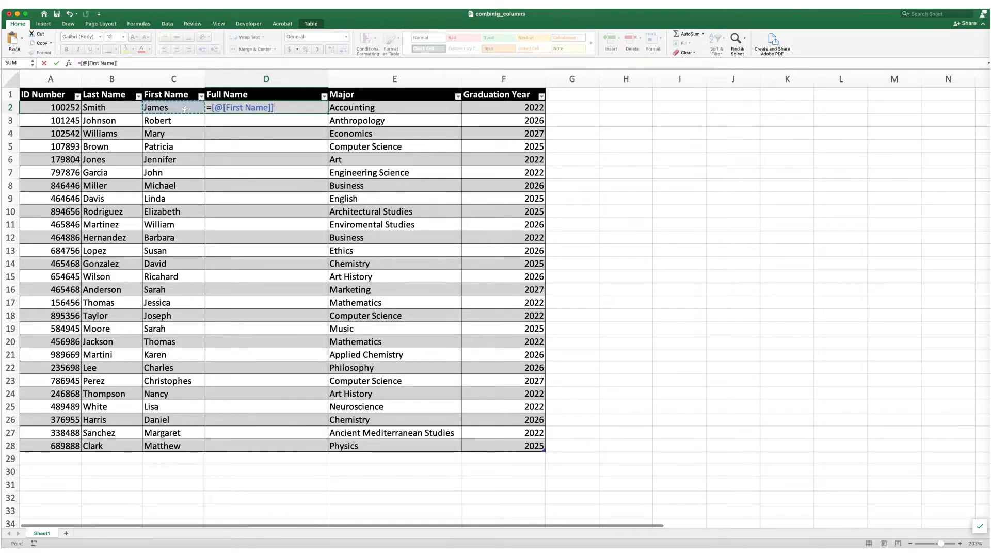
type("&\" \"&")
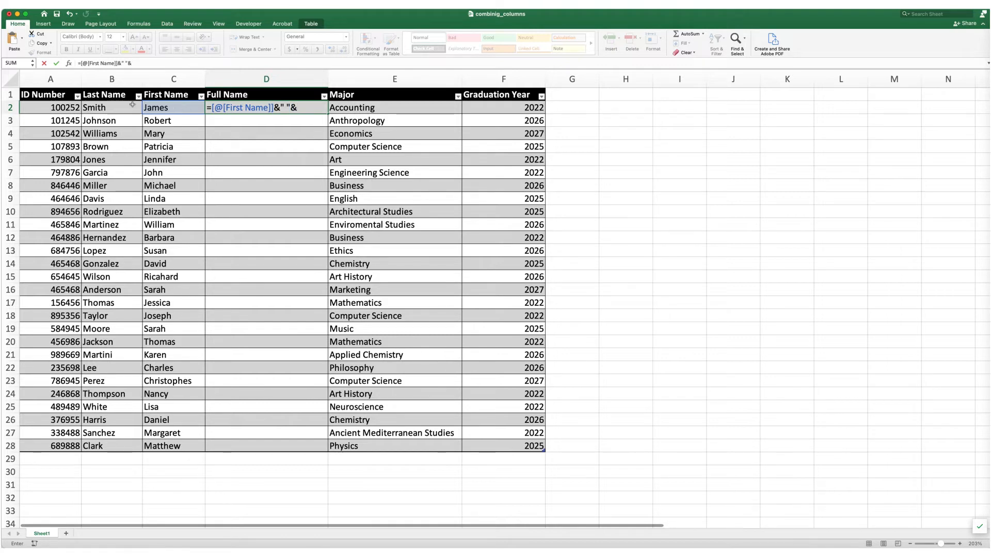
left_click(112, 107)
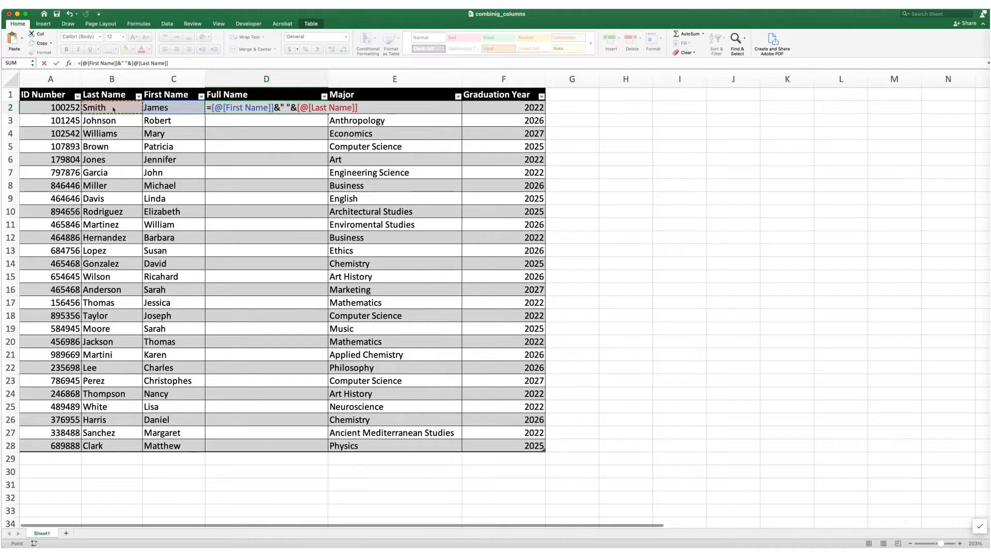
key("Return")
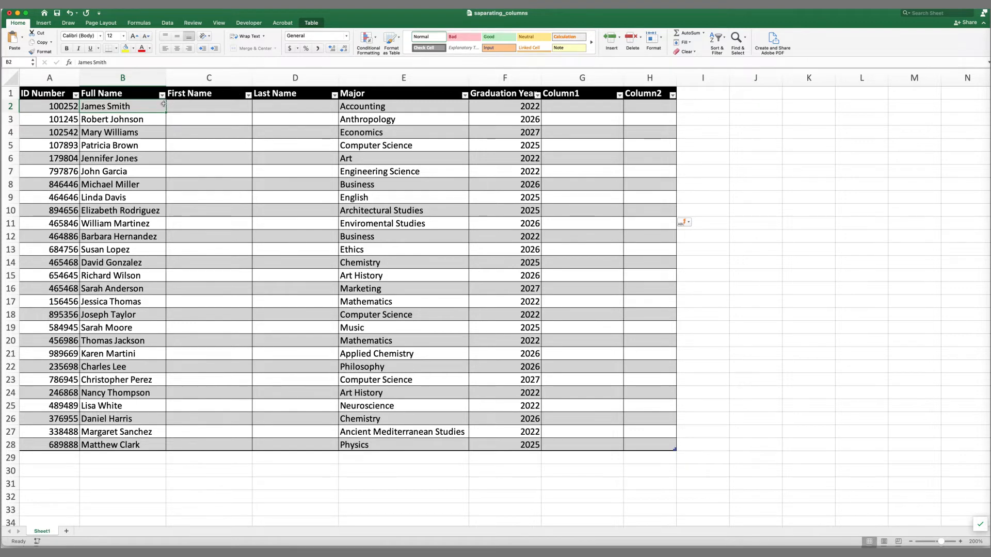
- Split the full name in B2 into first and last name using Text to Columns, delimited by space, with destination $C$2
left_click(167, 23)
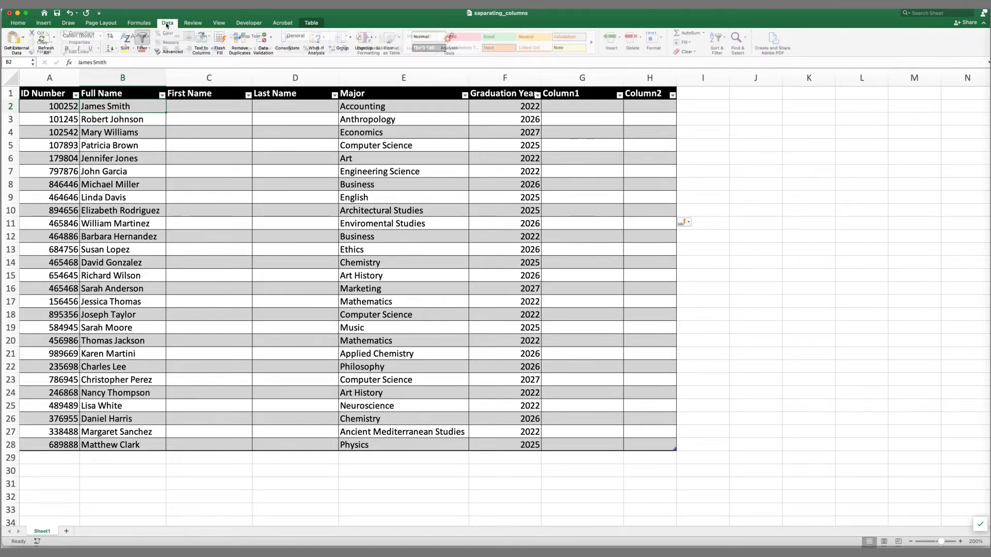
left_click(200, 46)
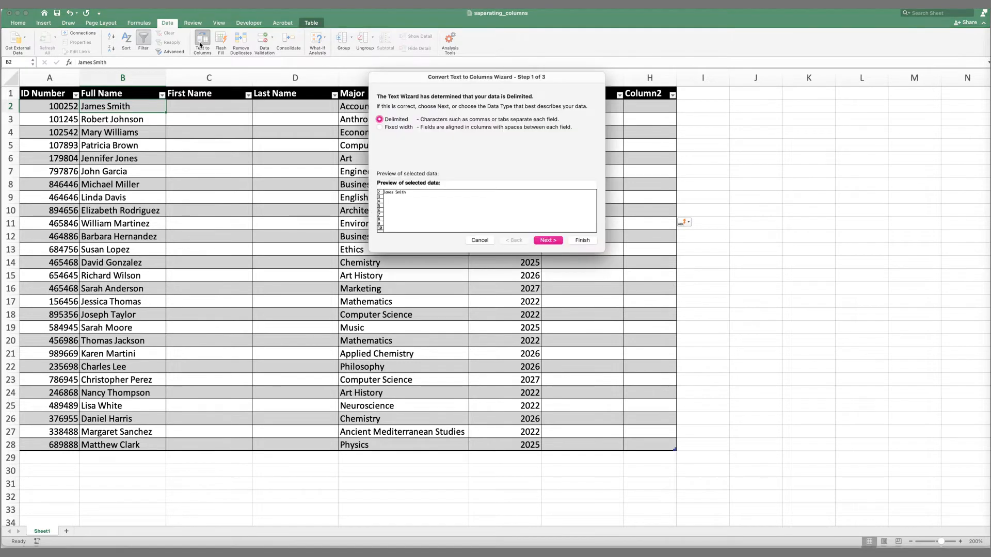
left_click(545, 241)
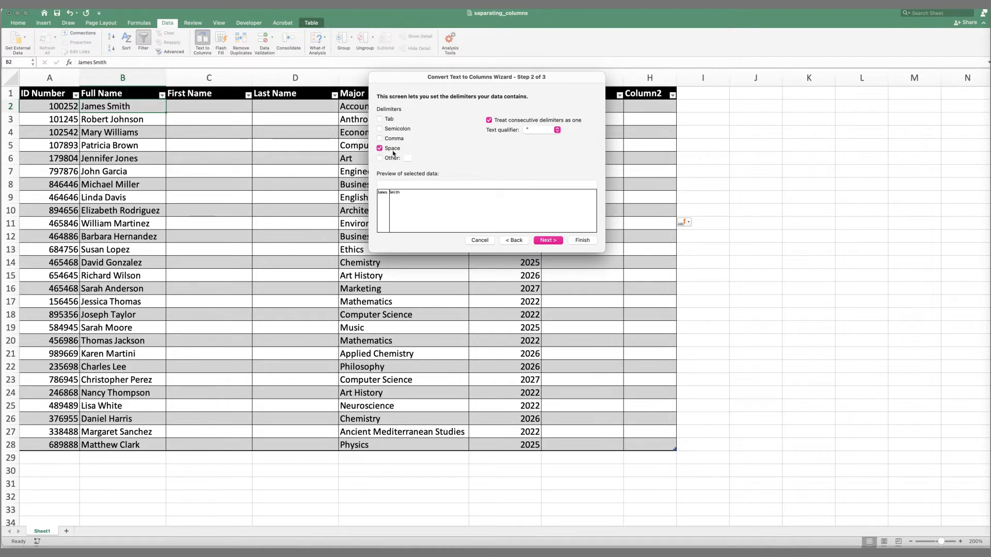
left_click(540, 241)
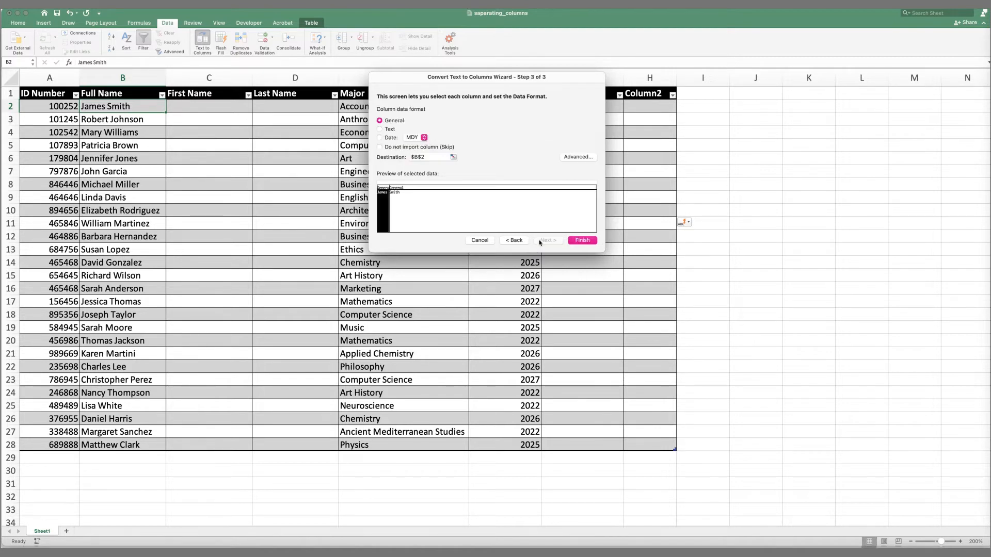
left_click(453, 157)
left_click(209, 106)
left_click(600, 76)
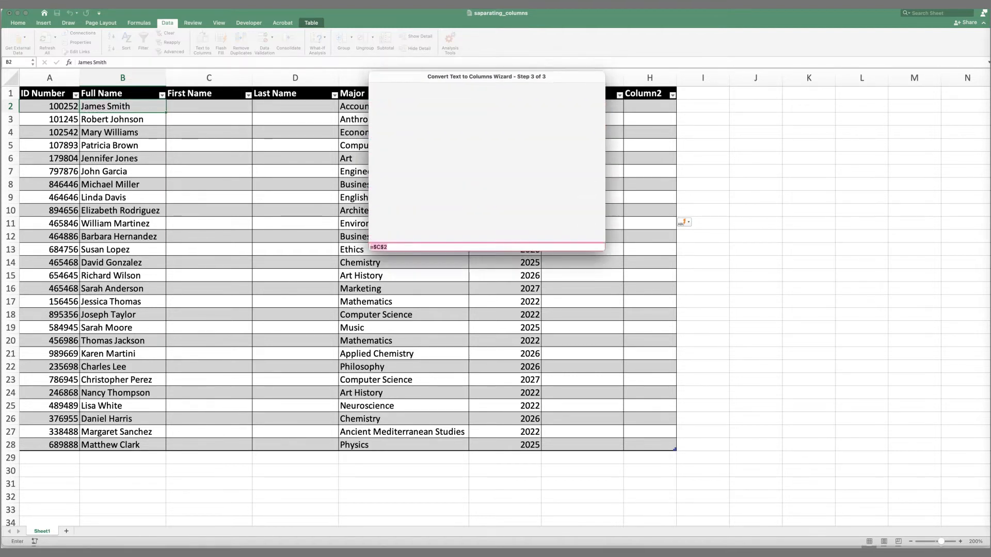
left_click(576, 240)
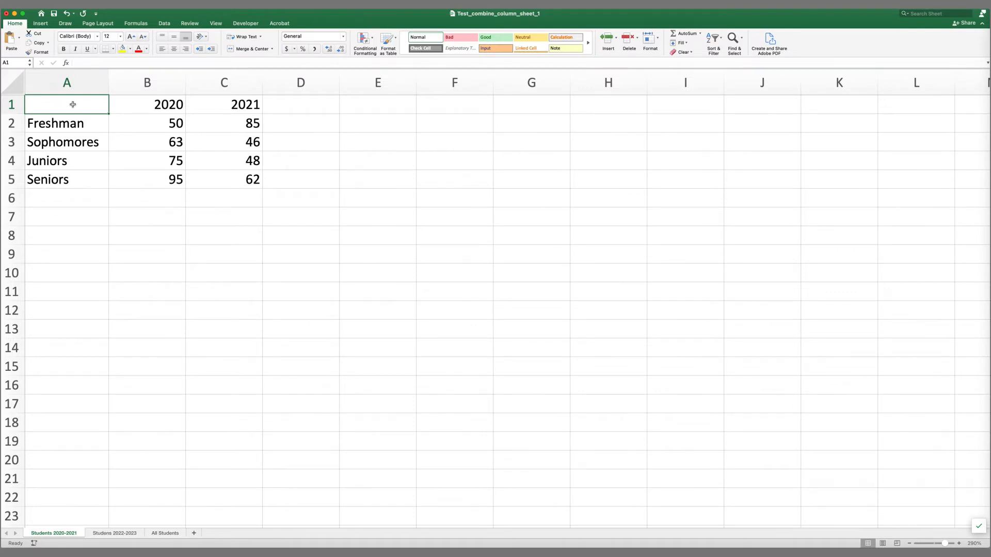
- Review the Studens 2022-2023 sheet, then start a Consolidate with the Sum function in A1 of the All Students sheet
left_click(109, 534)
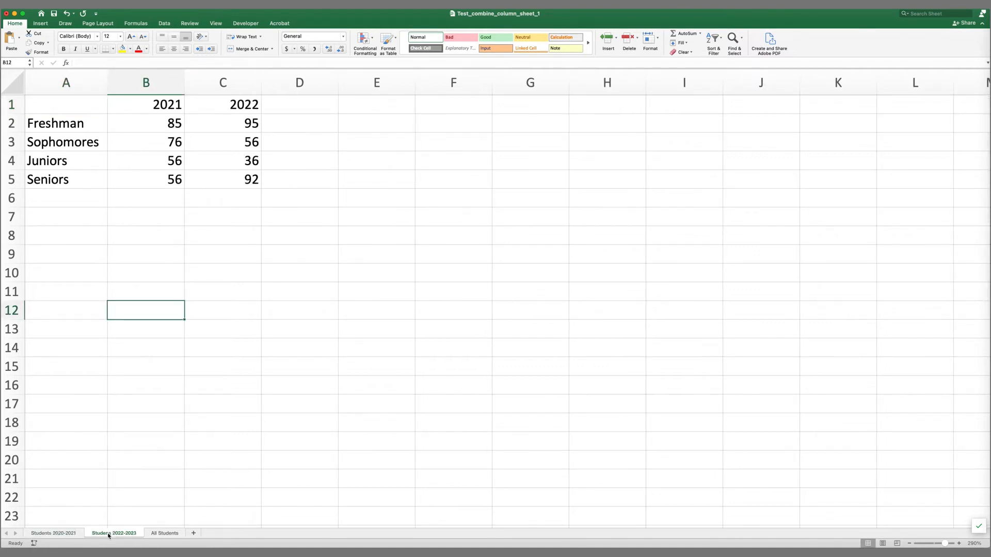
left_click(158, 534)
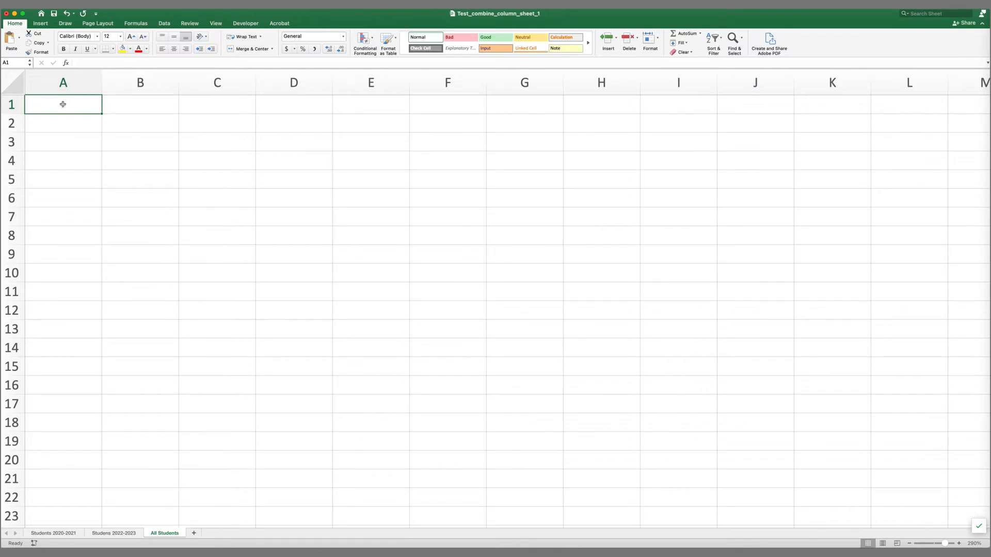
left_click(163, 24)
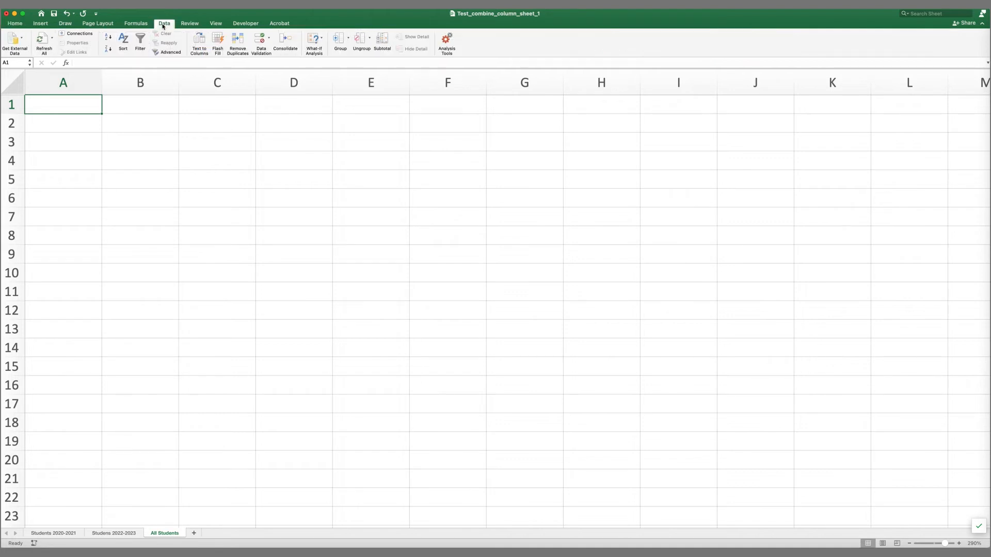
left_click(287, 44)
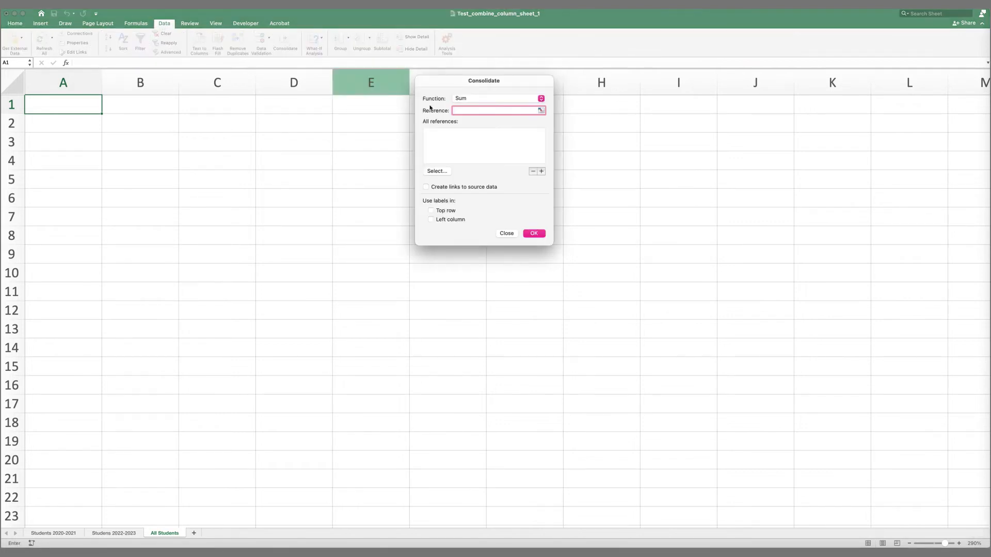
left_click(515, 99)
left_click(515, 99)
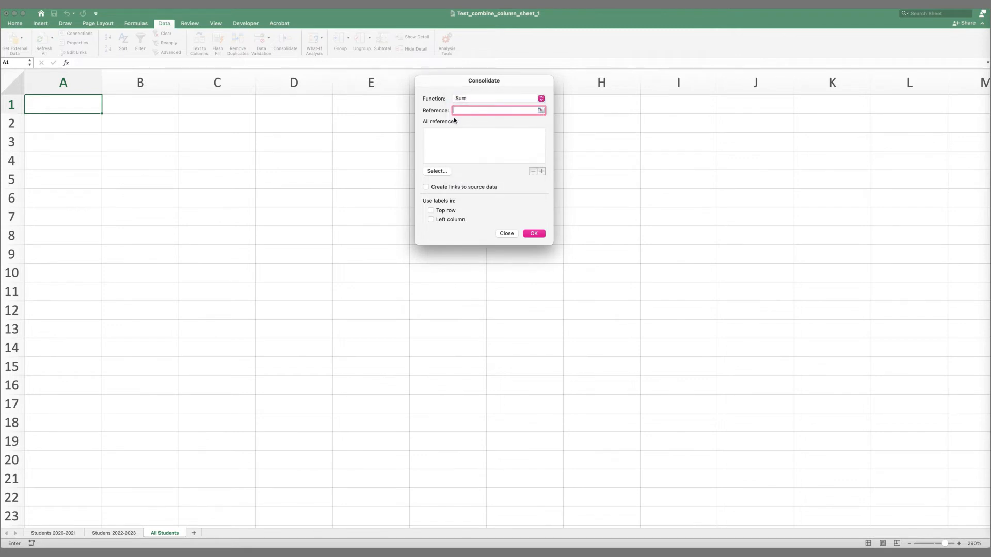
- Add the range A1:C5 of the Students 2020-2021 sheet to the consolidation references
left_click(542, 111)
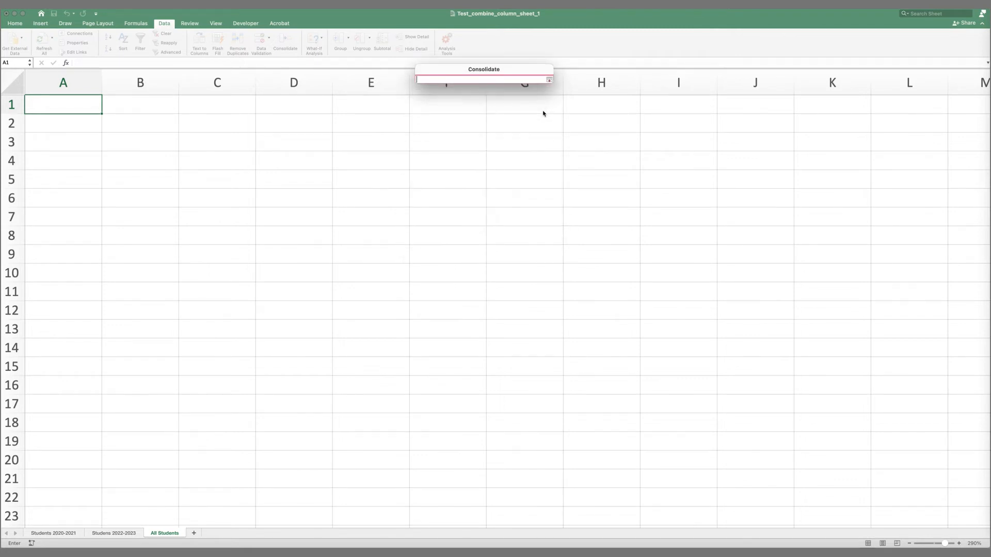
left_click(36, 534)
left_click(227, 187)
left_click_drag(228, 187, 94, 104)
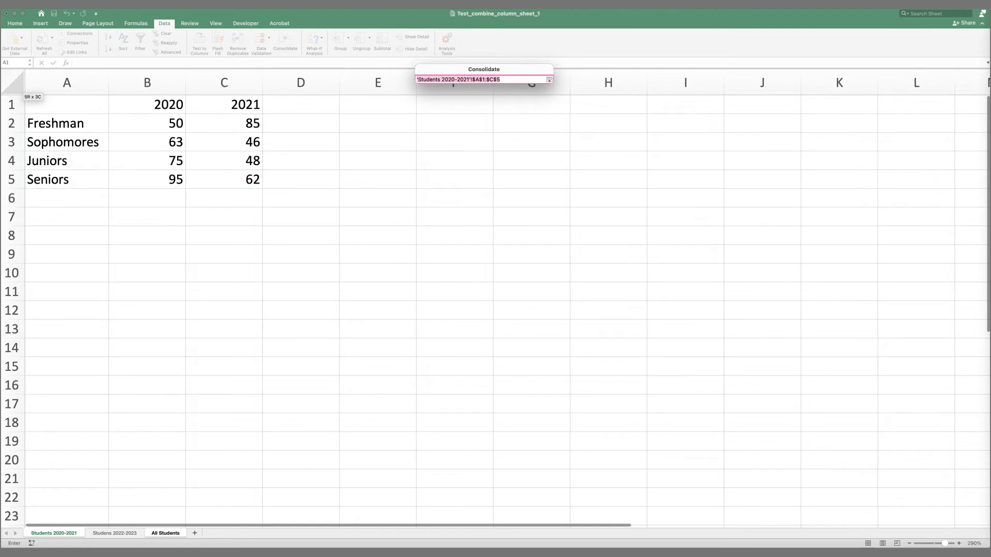
key("Return")
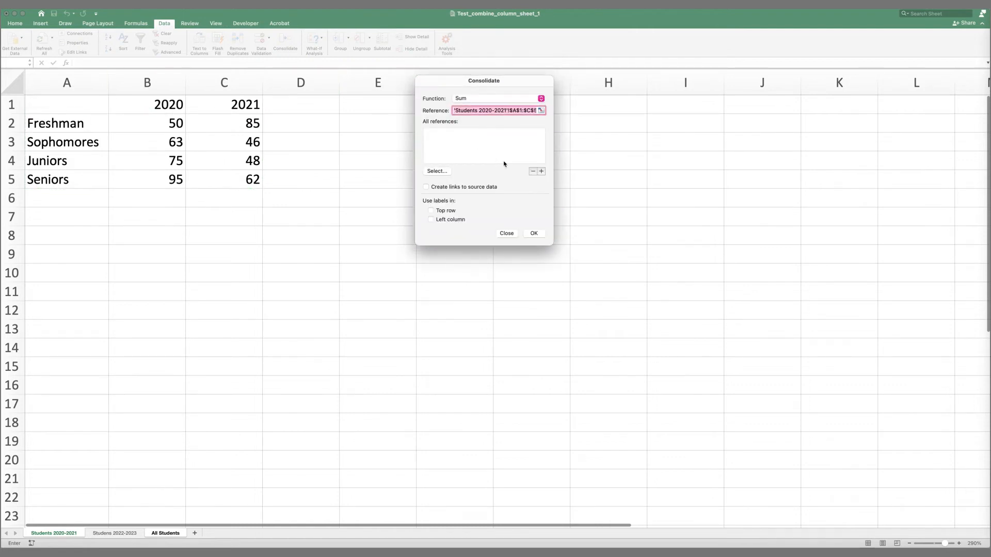
left_click(542, 171)
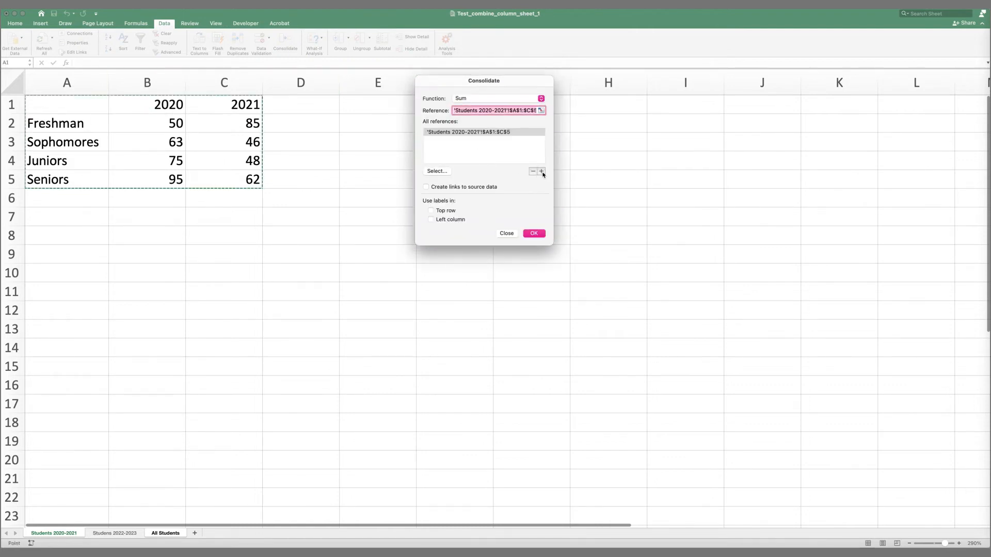
- Add A1:C5 of the Studens 2022-2023 sheet as second reference and consolidate using top row and left column labels
left_click(541, 111)
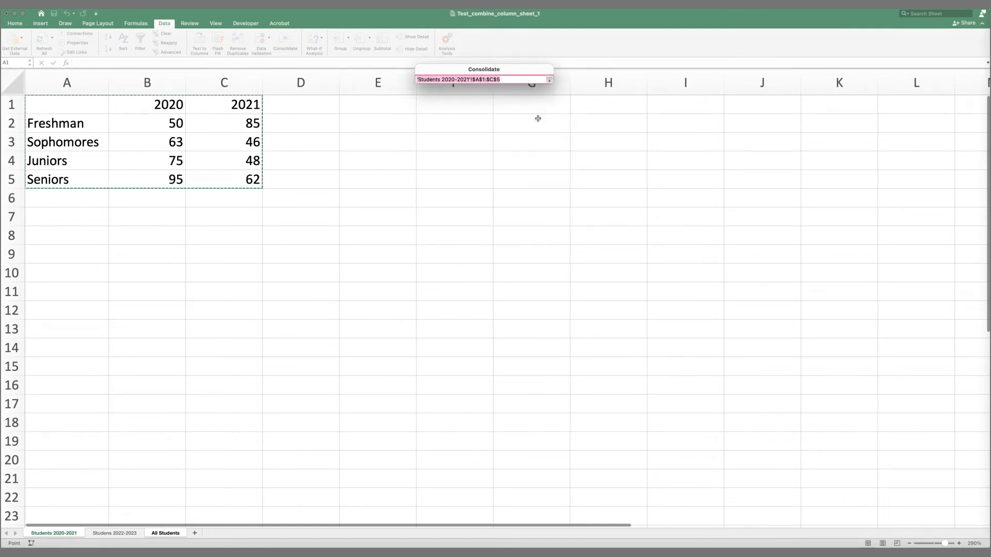
left_click(120, 534)
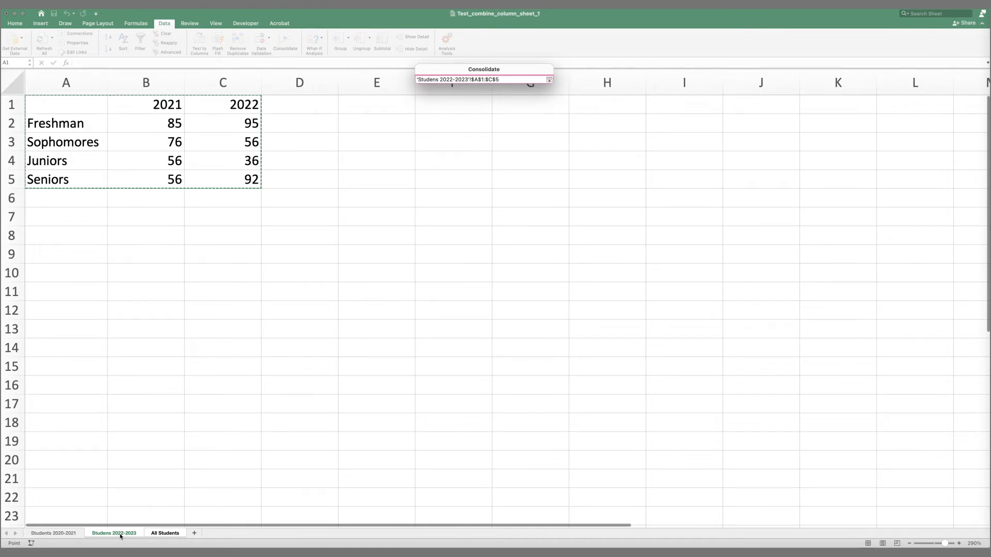
key("Return")
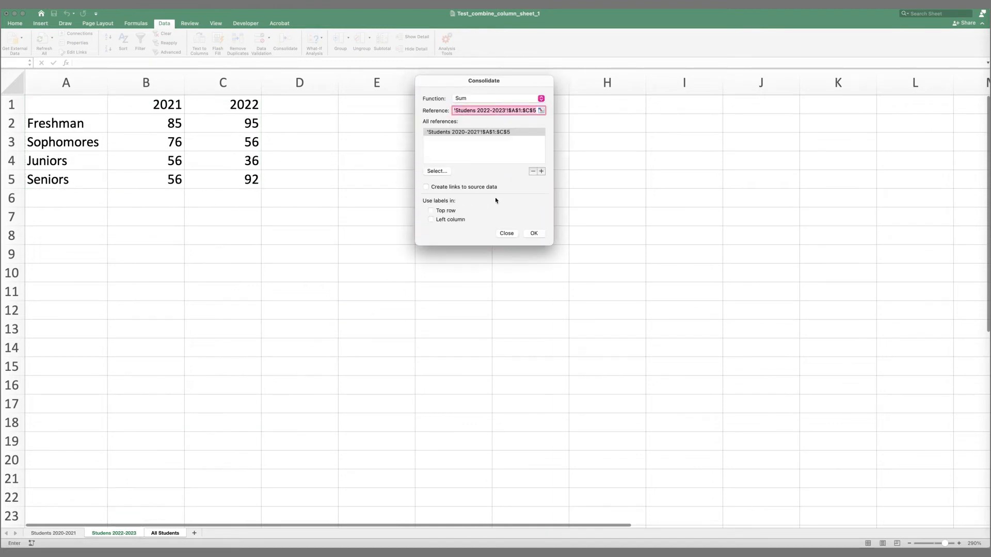
left_click(541, 171)
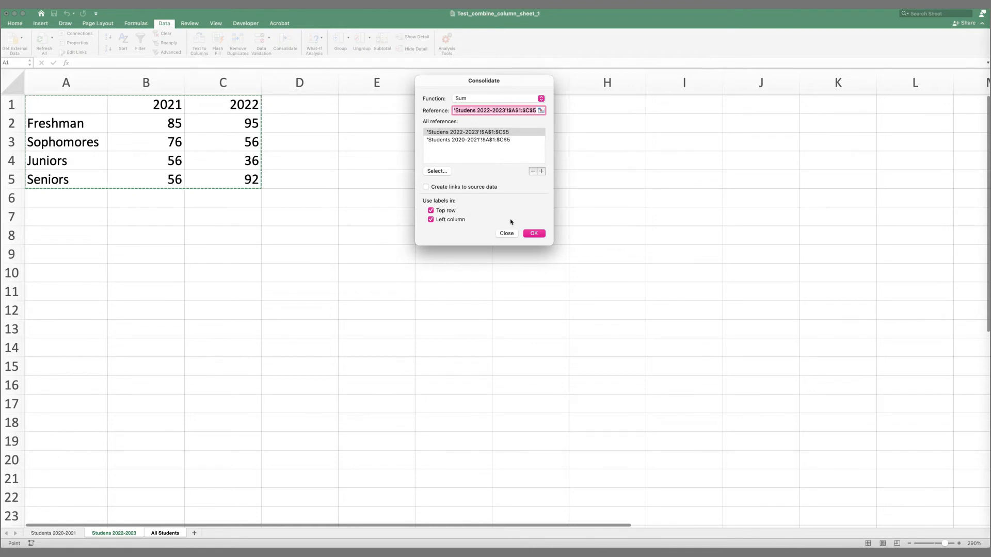
left_click(535, 234)
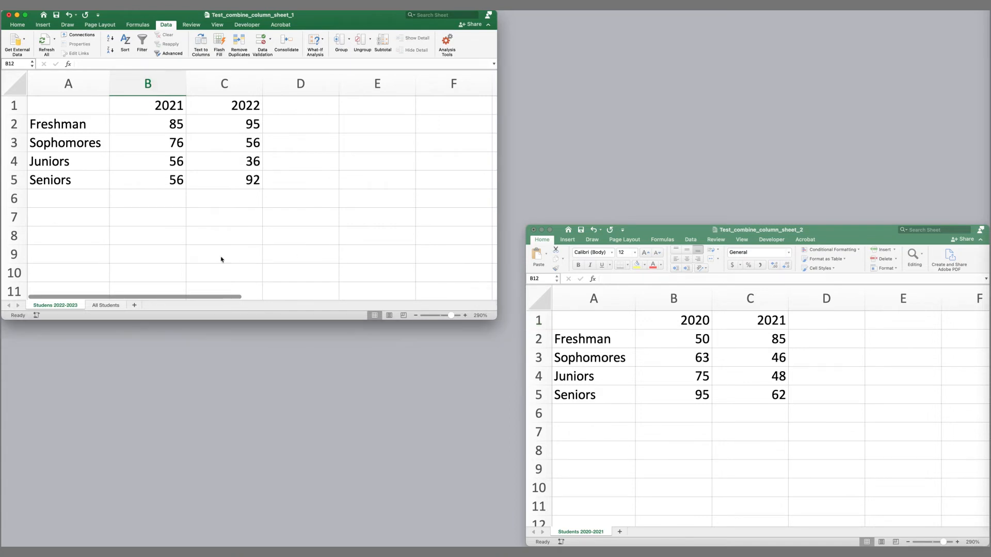
- Start a Sum consolidation in A1 of Test_combine_column_sheet_1's All Students sheet with A1:C5 of Studens 2022-2023 as first reference
left_click(106, 306)
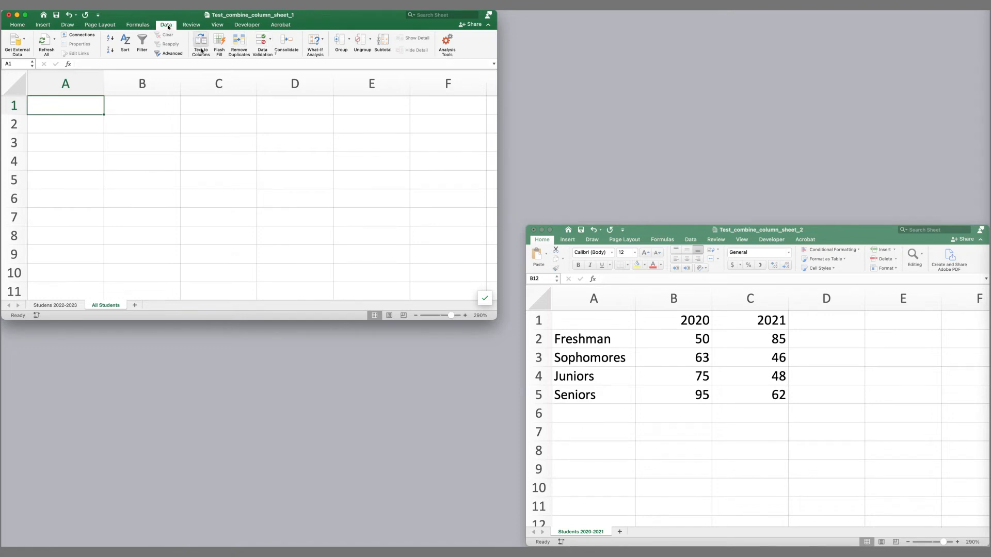
left_click(285, 42)
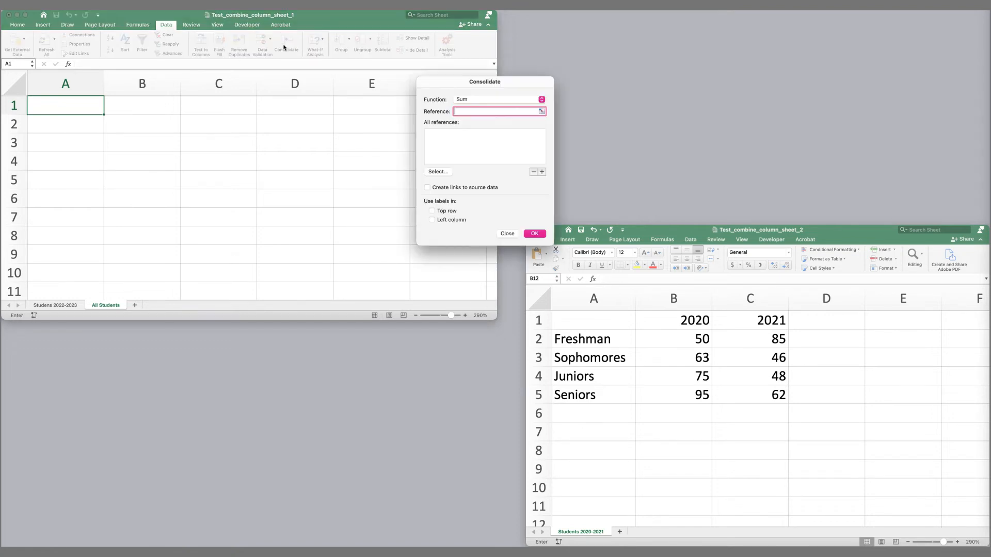
left_click(465, 101)
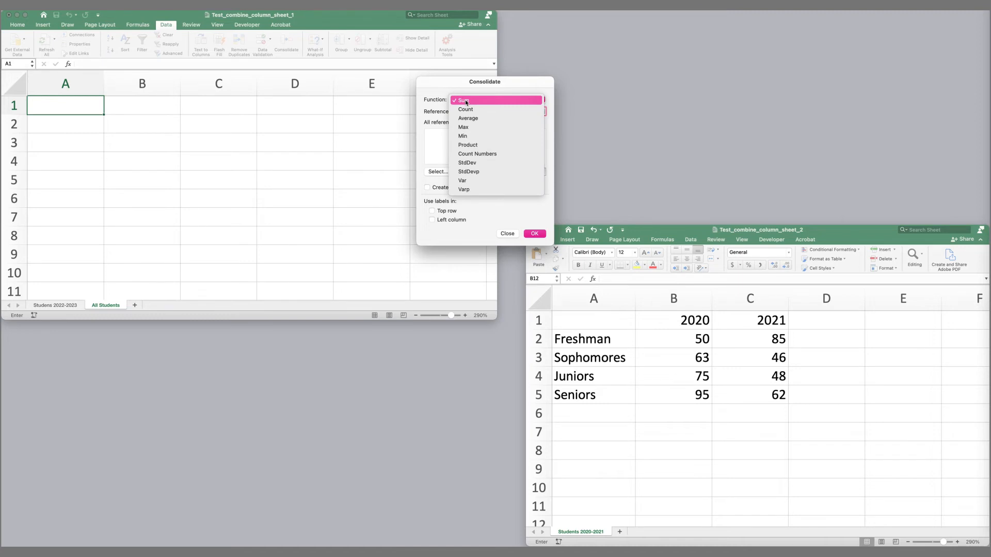
left_click(465, 100)
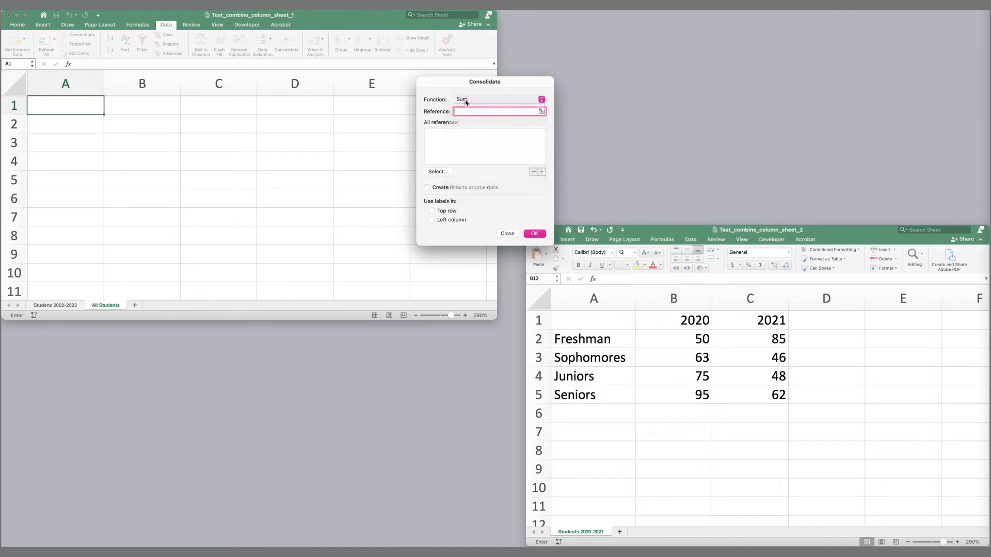
left_click(542, 112)
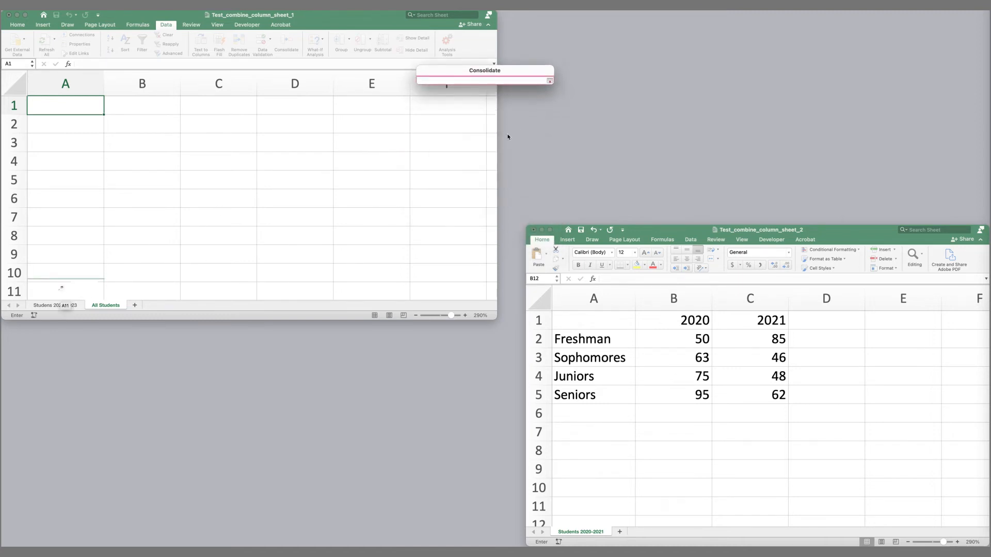
left_click(54, 305)
left_click_drag(231, 177, 81, 108)
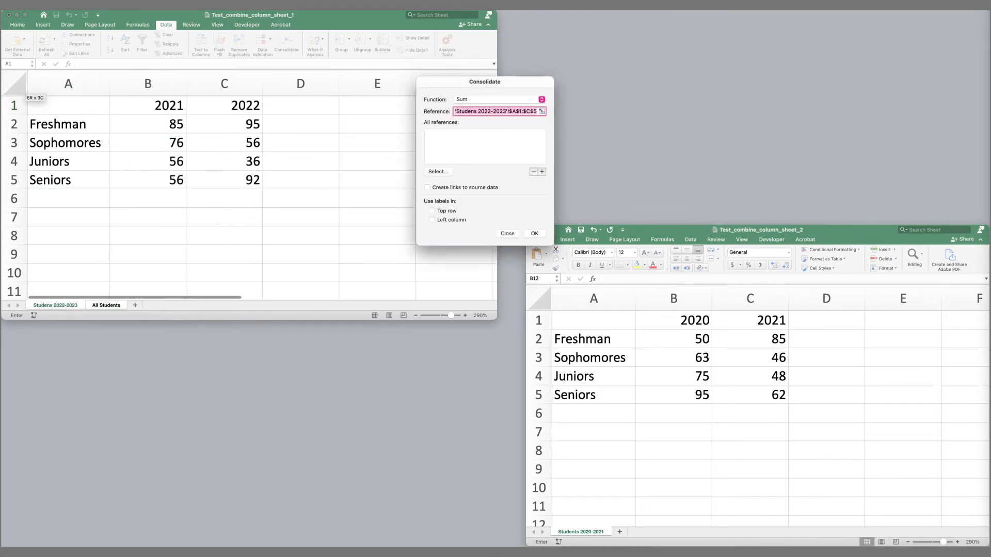
left_click(541, 172)
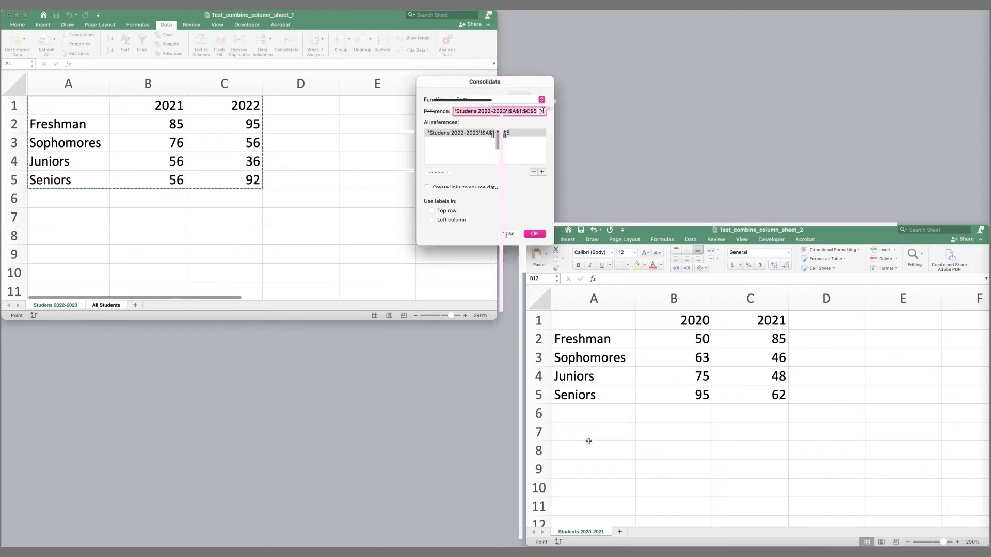
- Add A1:C5 of Students 2020-2021 in Test_combine_column_sheet_2 as second reference and consolidate using top row and left column labels
left_click(597, 530)
left_click(713, 407)
left_click_drag(717, 401, 596, 321)
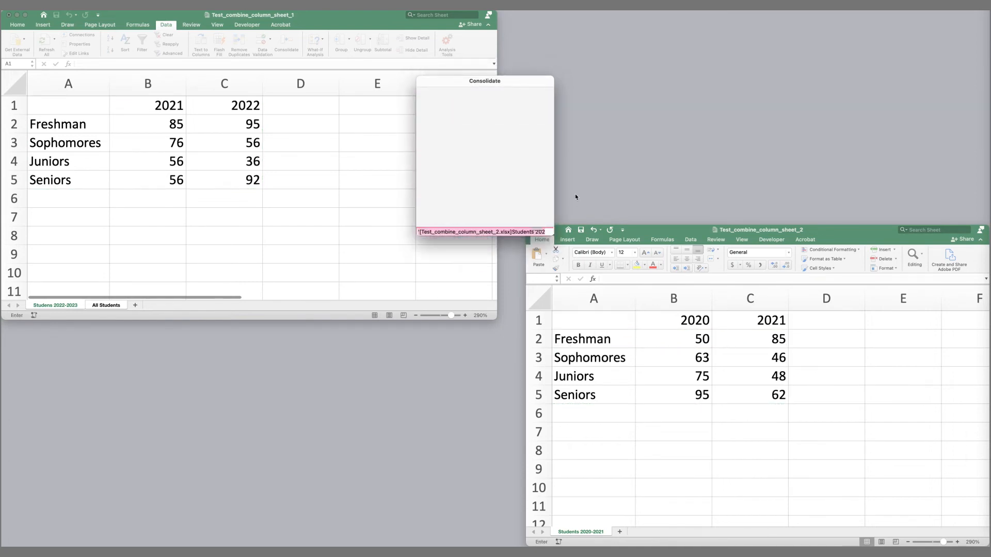
left_click(542, 172)
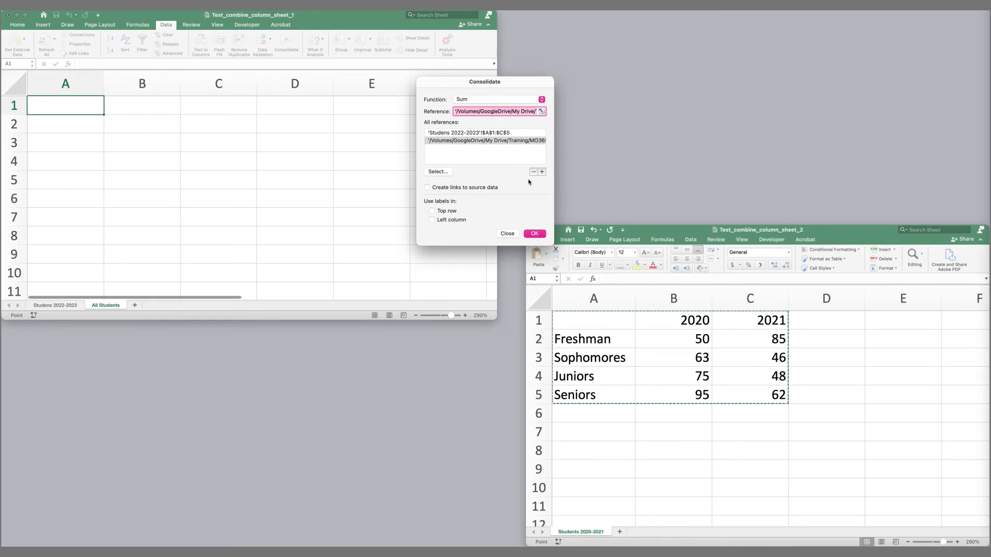
left_click(432, 211)
left_click(432, 220)
left_click(535, 234)
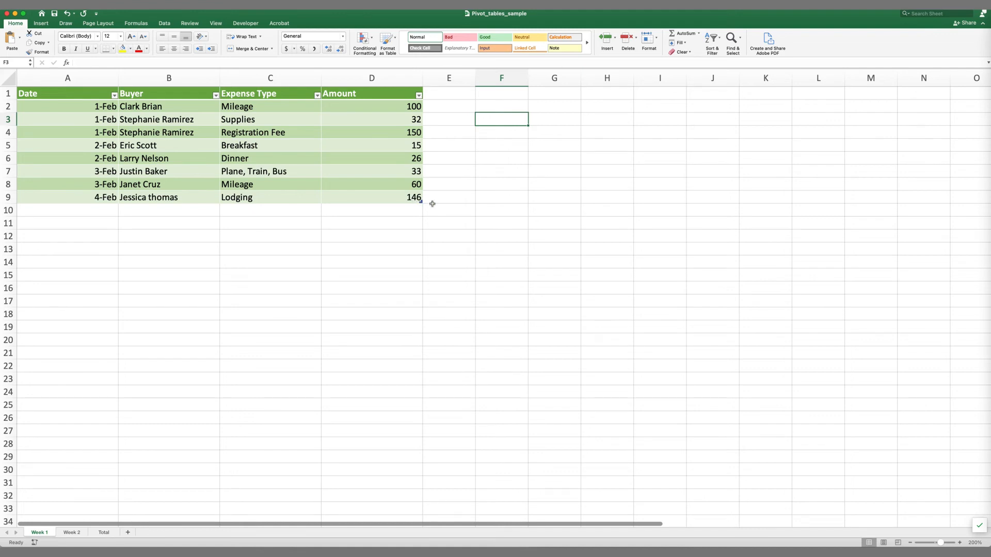
- Create a PivotTable in F2 of the Week 1 sheet from A1:D9, with Amount as values and Expense Type as rows
left_click(486, 107)
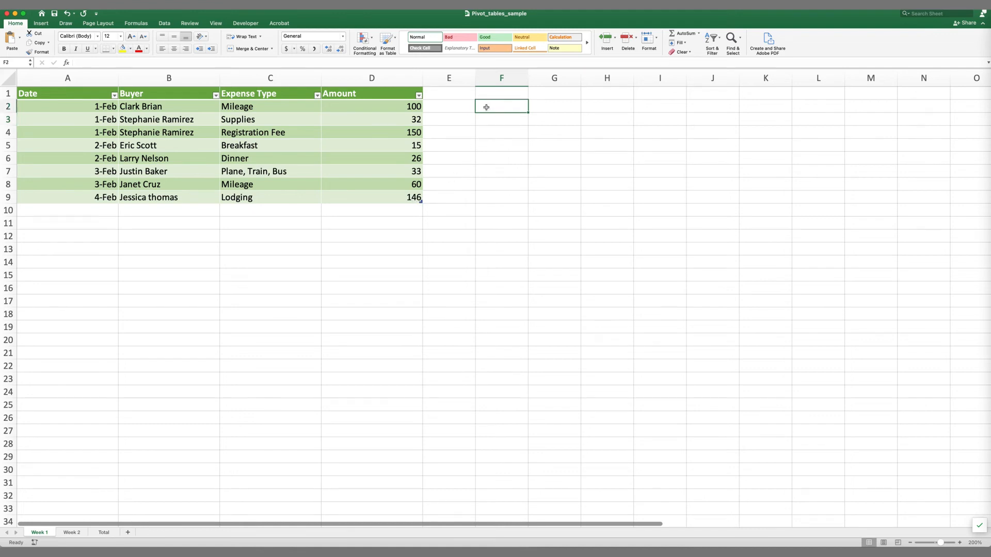
left_click(41, 23)
left_click(12, 41)
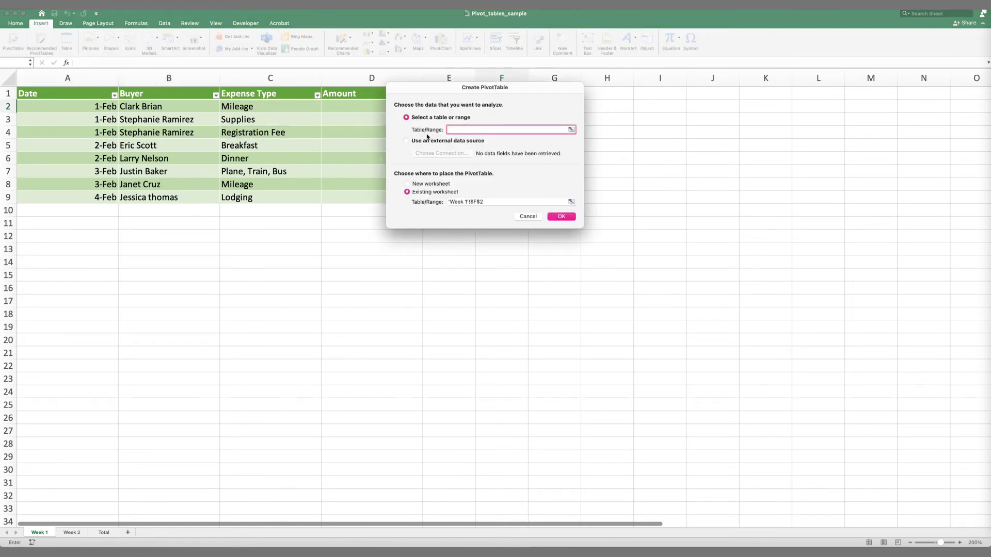
left_click(571, 129)
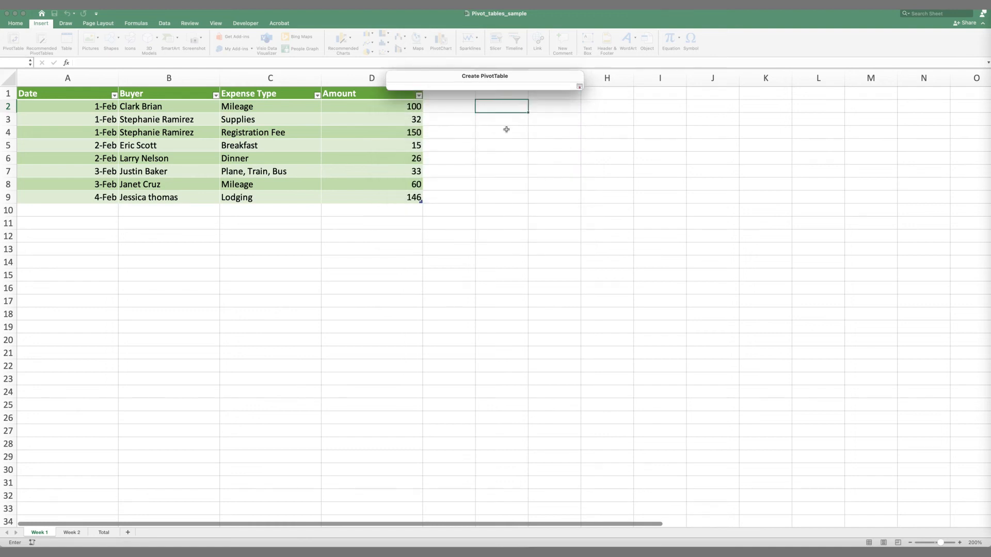
left_click_drag(367, 196, 91, 92)
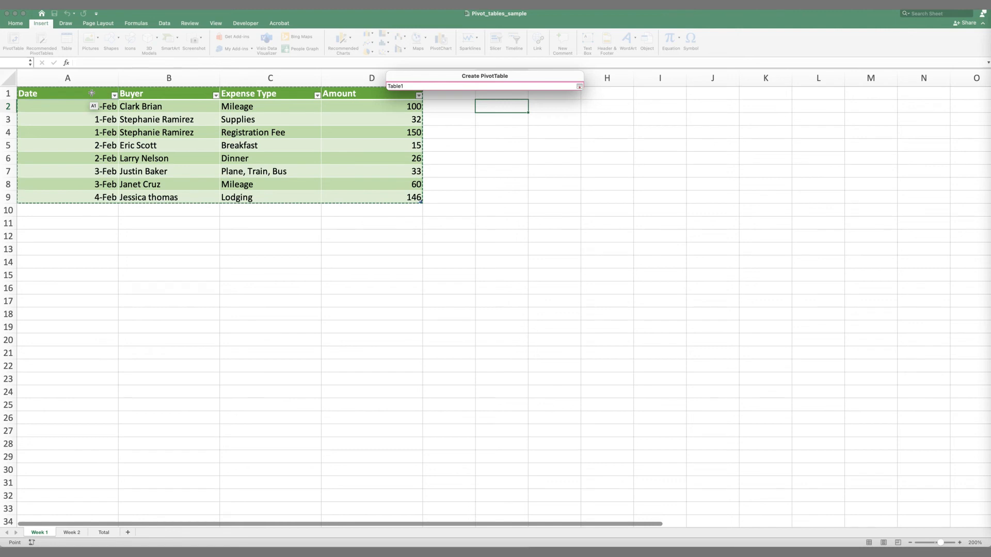
key("Return")
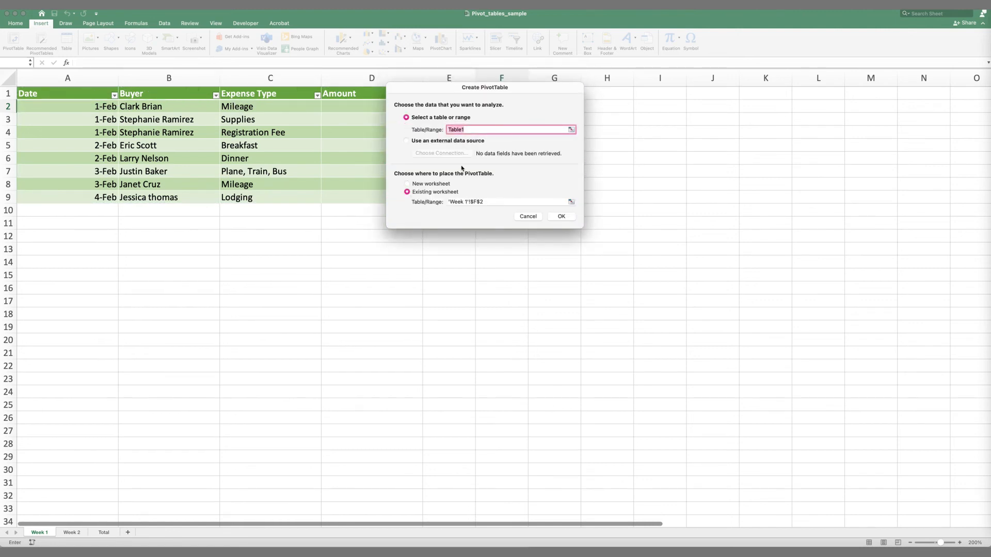
left_click(561, 217)
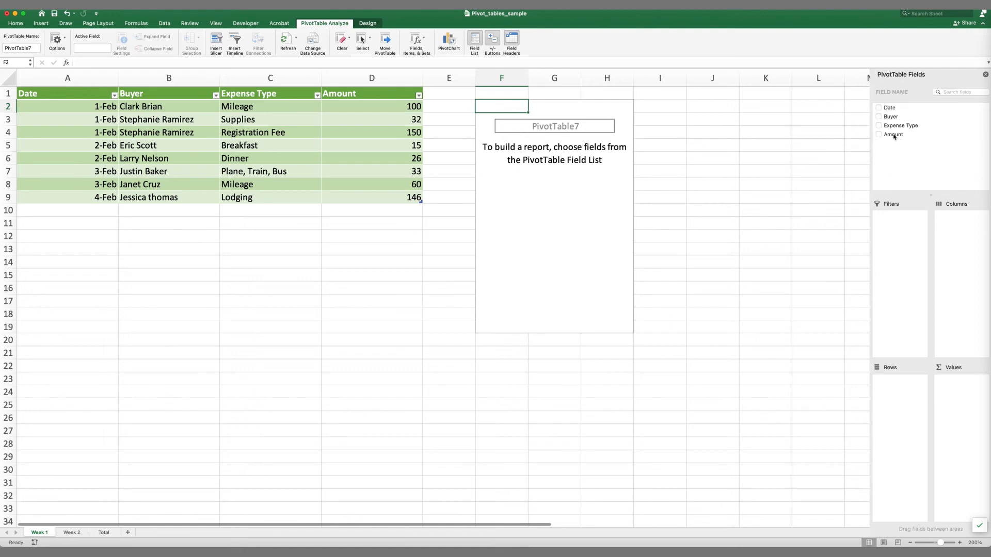
left_click_drag(894, 136, 962, 420)
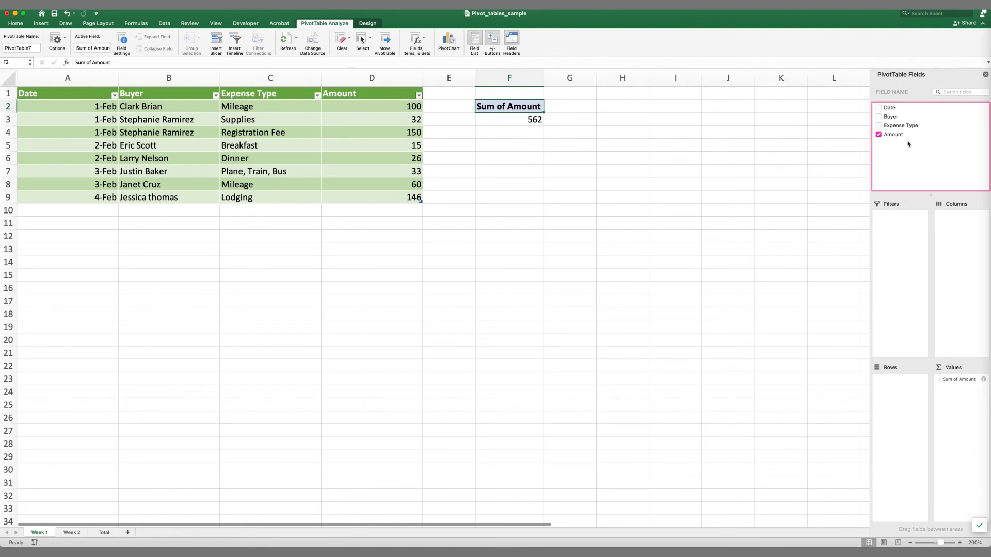
left_click_drag(896, 128, 892, 391)
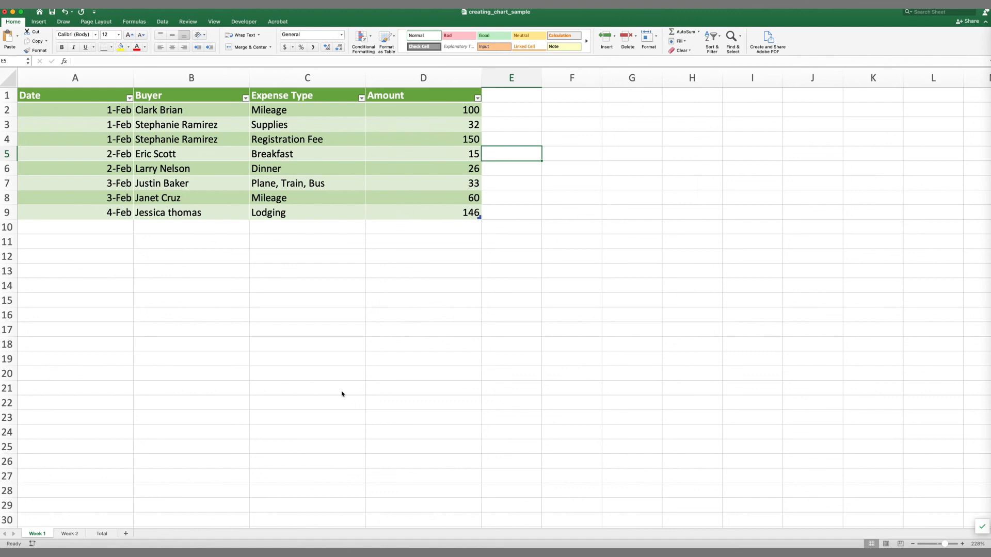
- Insert a recommended Clustered Column chart of Expense Type and Amount from C1:D9 in the creating_chart_sample workbook
left_click_drag(401, 208, 323, 98)
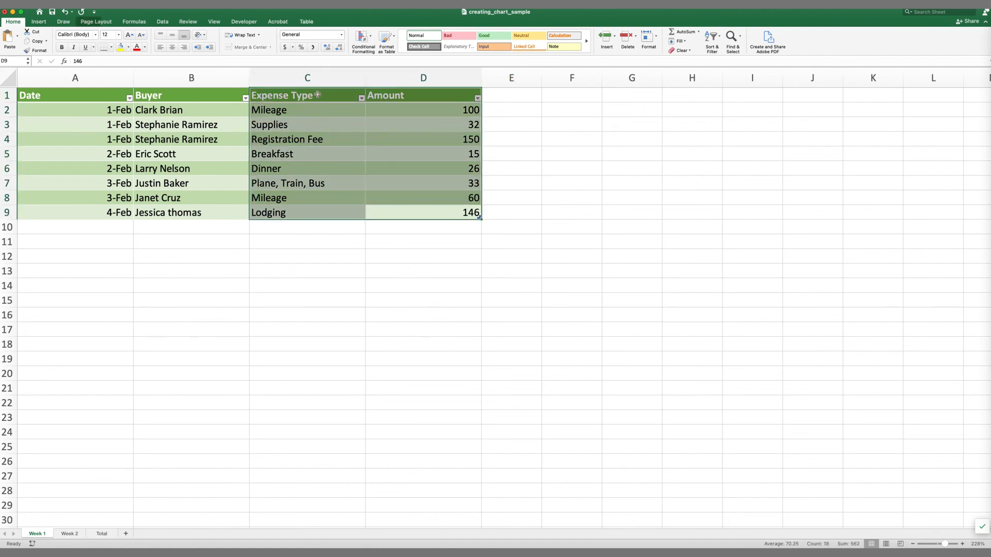
left_click(40, 22)
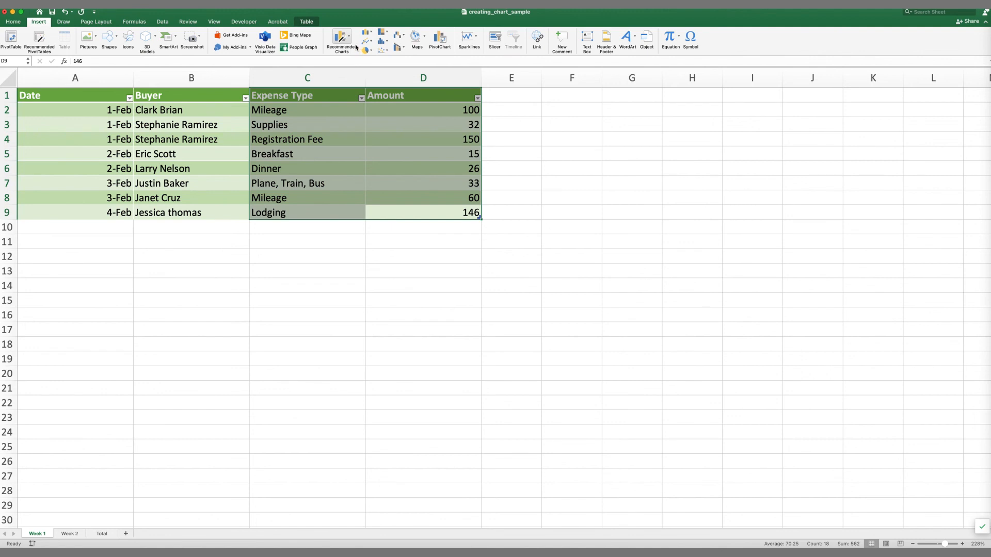
left_click(355, 47)
scroll(372, 174, "down", 5)
scroll(372, 174, "down", 5)
scroll(372, 173, "up", 6)
scroll(372, 174, "up", 5)
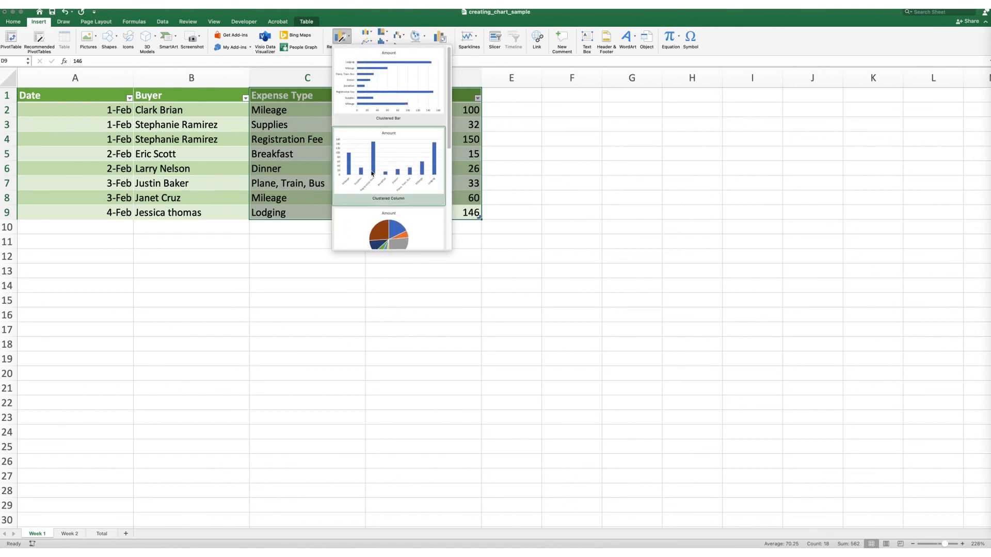
left_click(376, 177)
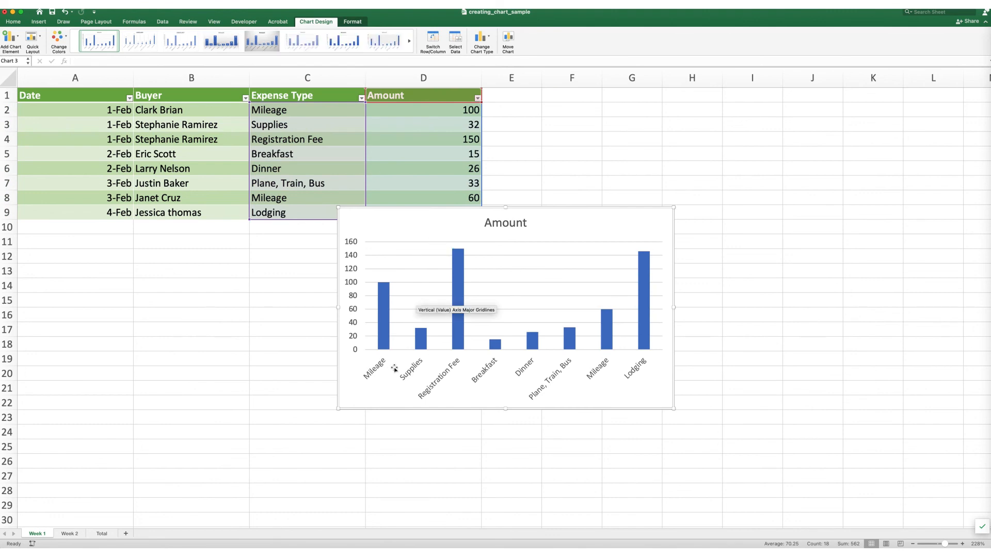
left_click(884, 256)
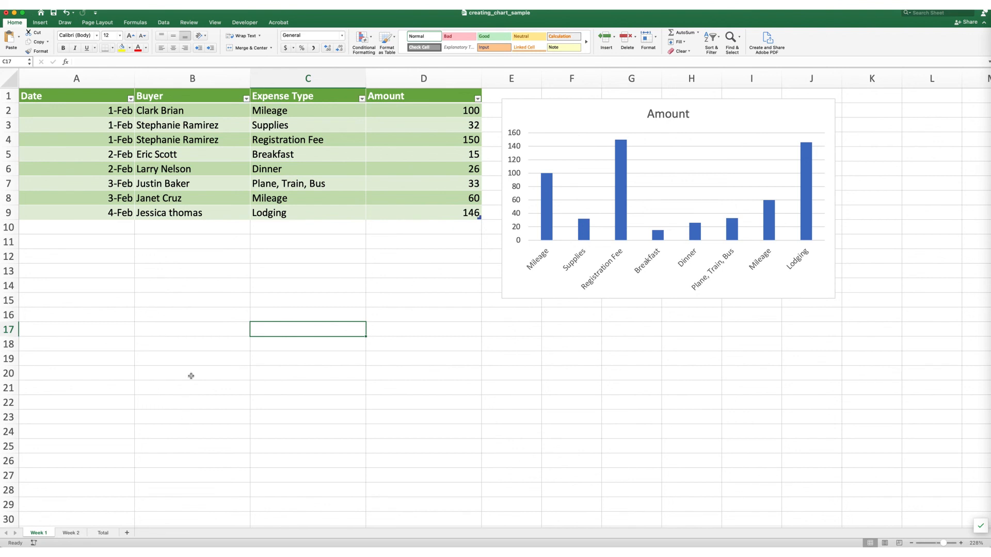
- Examine the Protect Workbook options, including the optional password and structure protection, without applying them
left_click(189, 22)
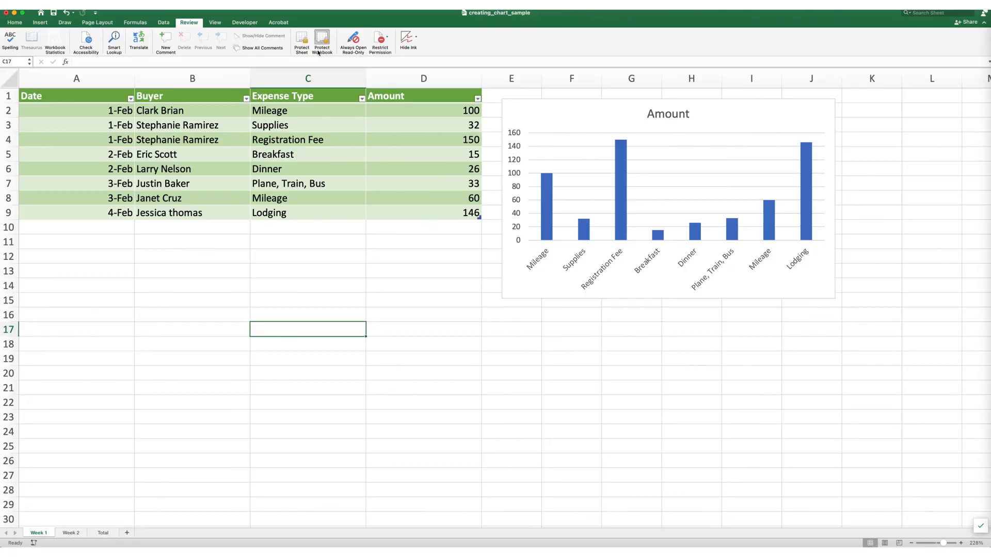
left_click(318, 50)
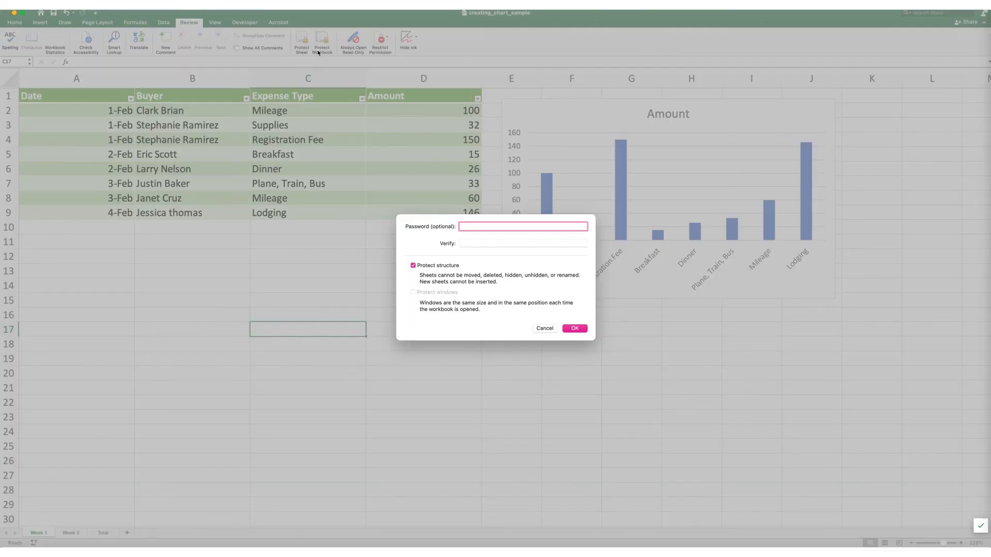
left_click(467, 244)
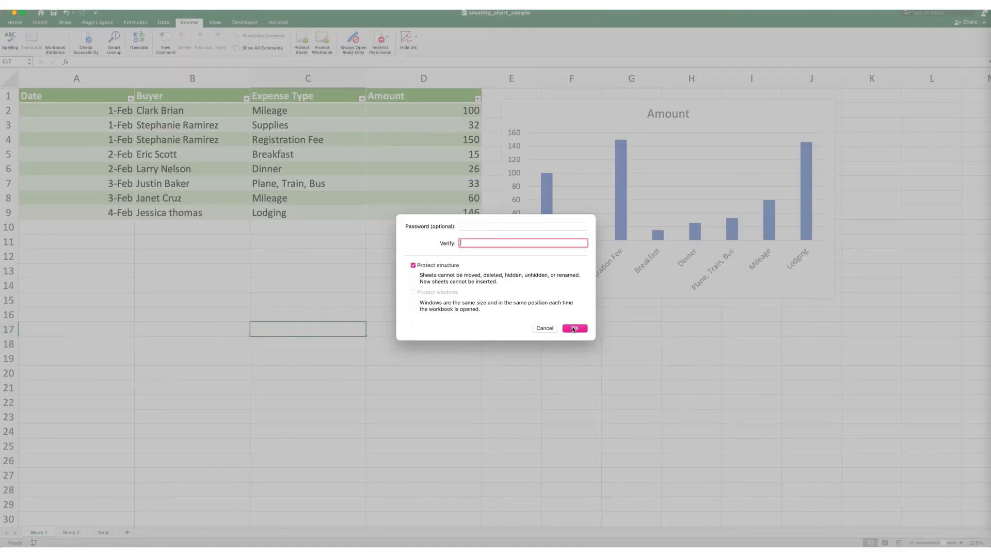
left_click(555, 330)
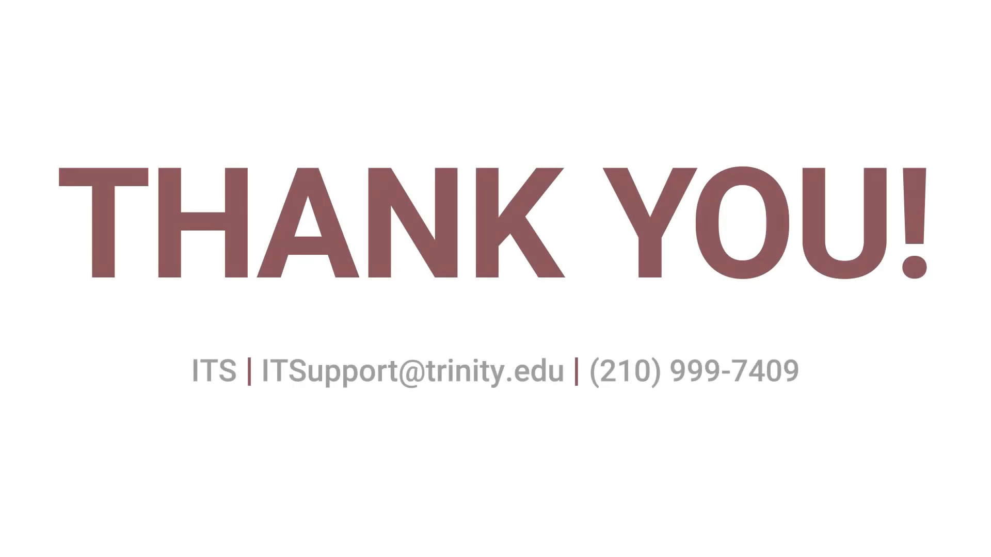